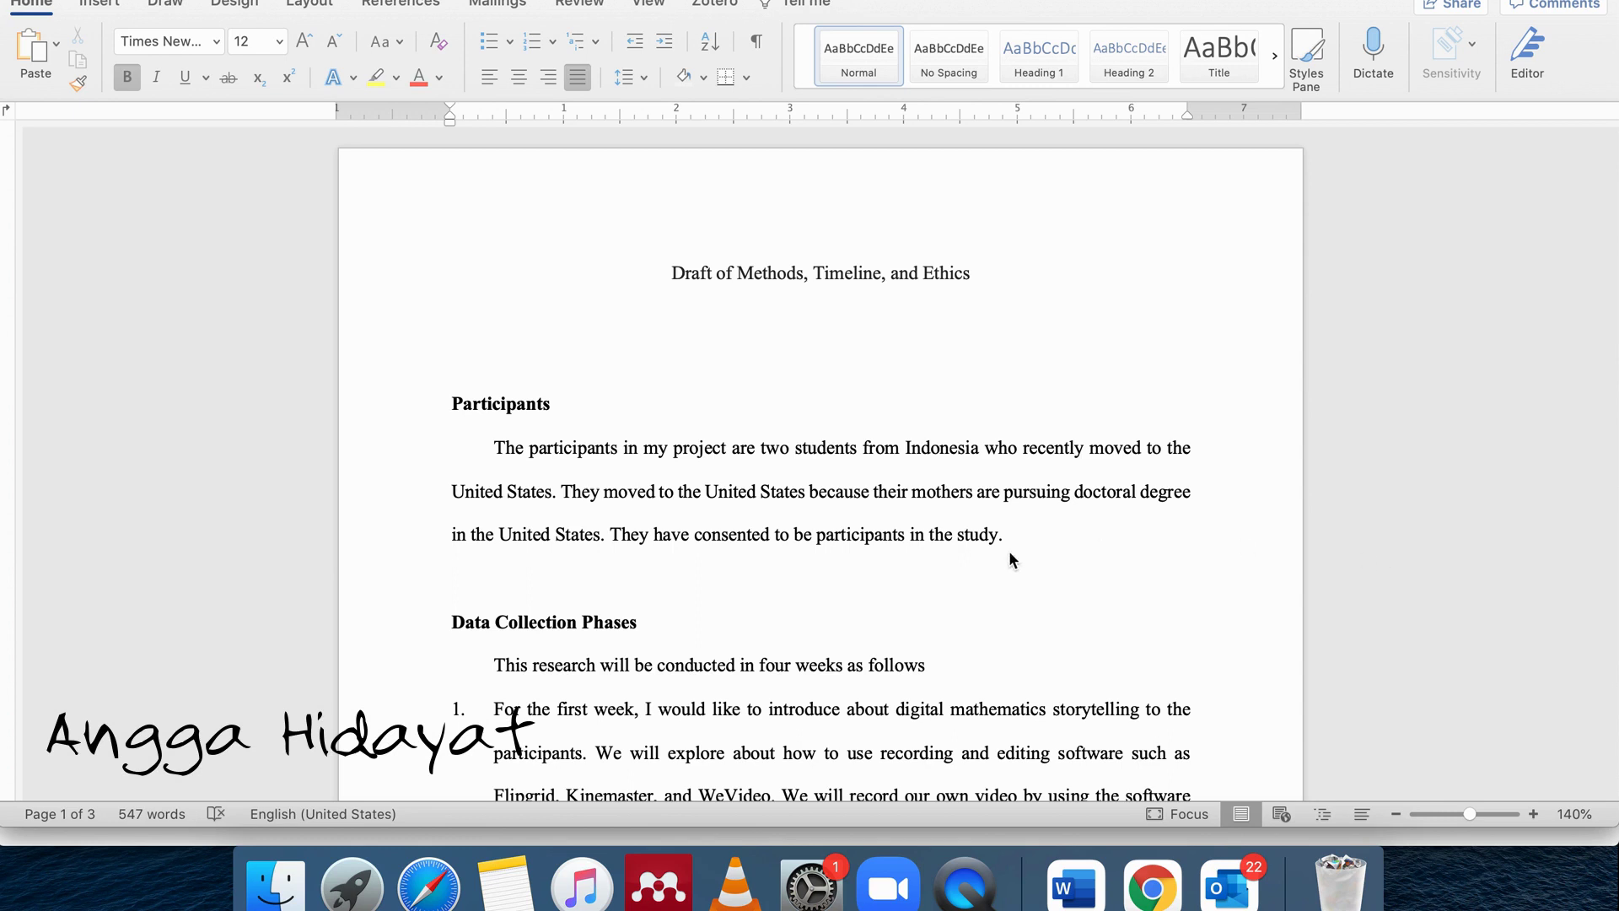
scroll(1010, 556, "down", 15)
scroll(1013, 560, "down", 20)
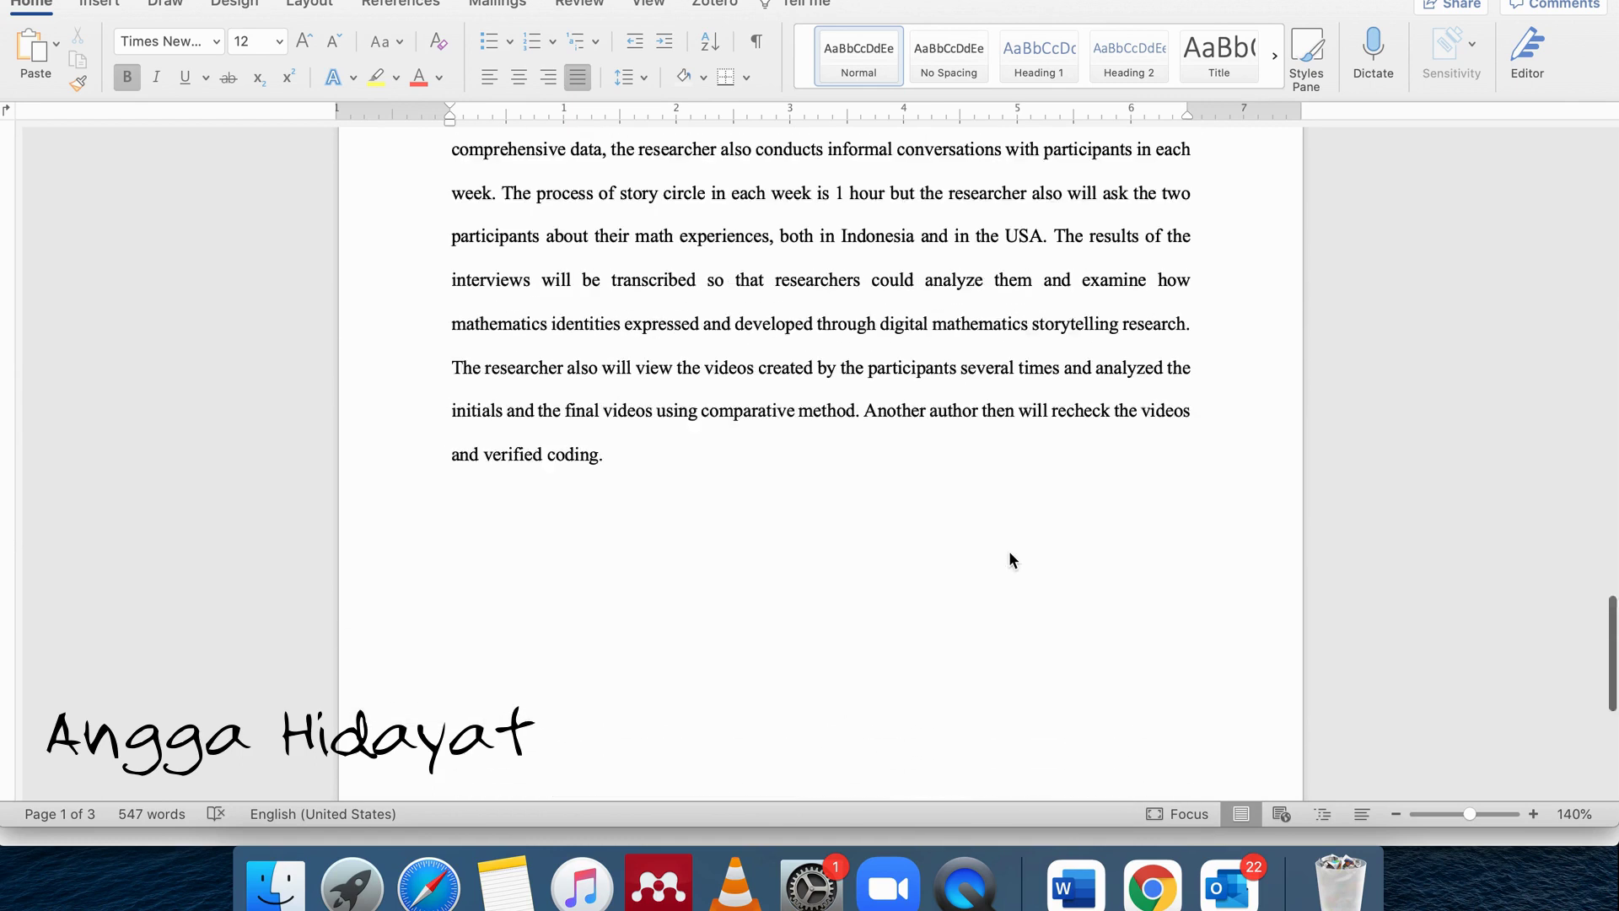
scroll(1009, 550, "down", 10)
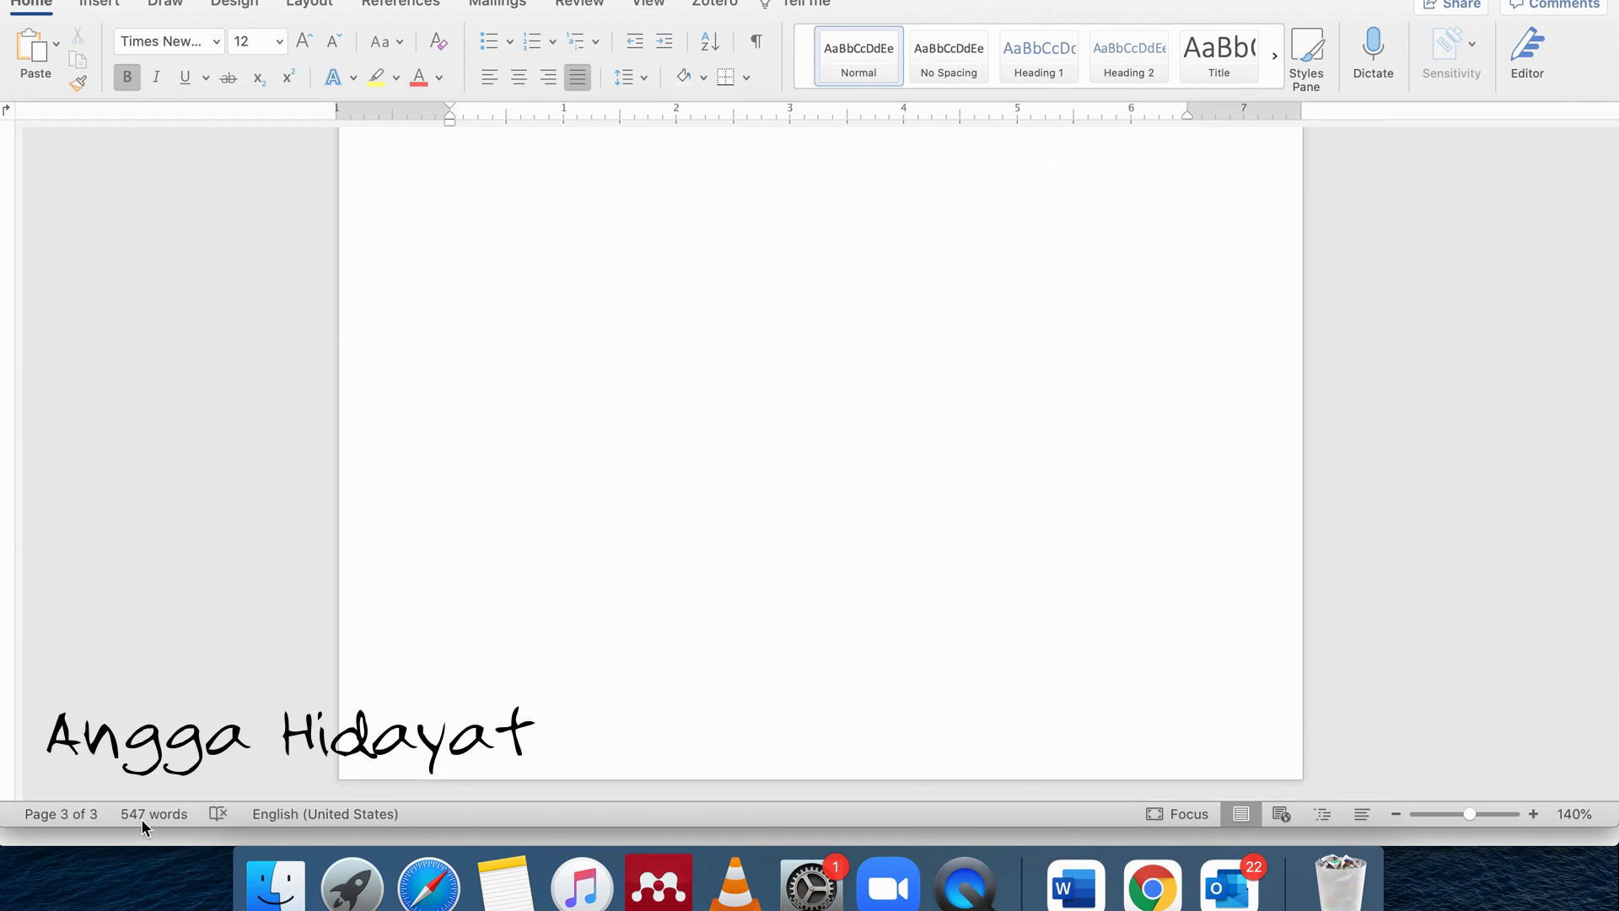
scroll(591, 540, "up", 15)
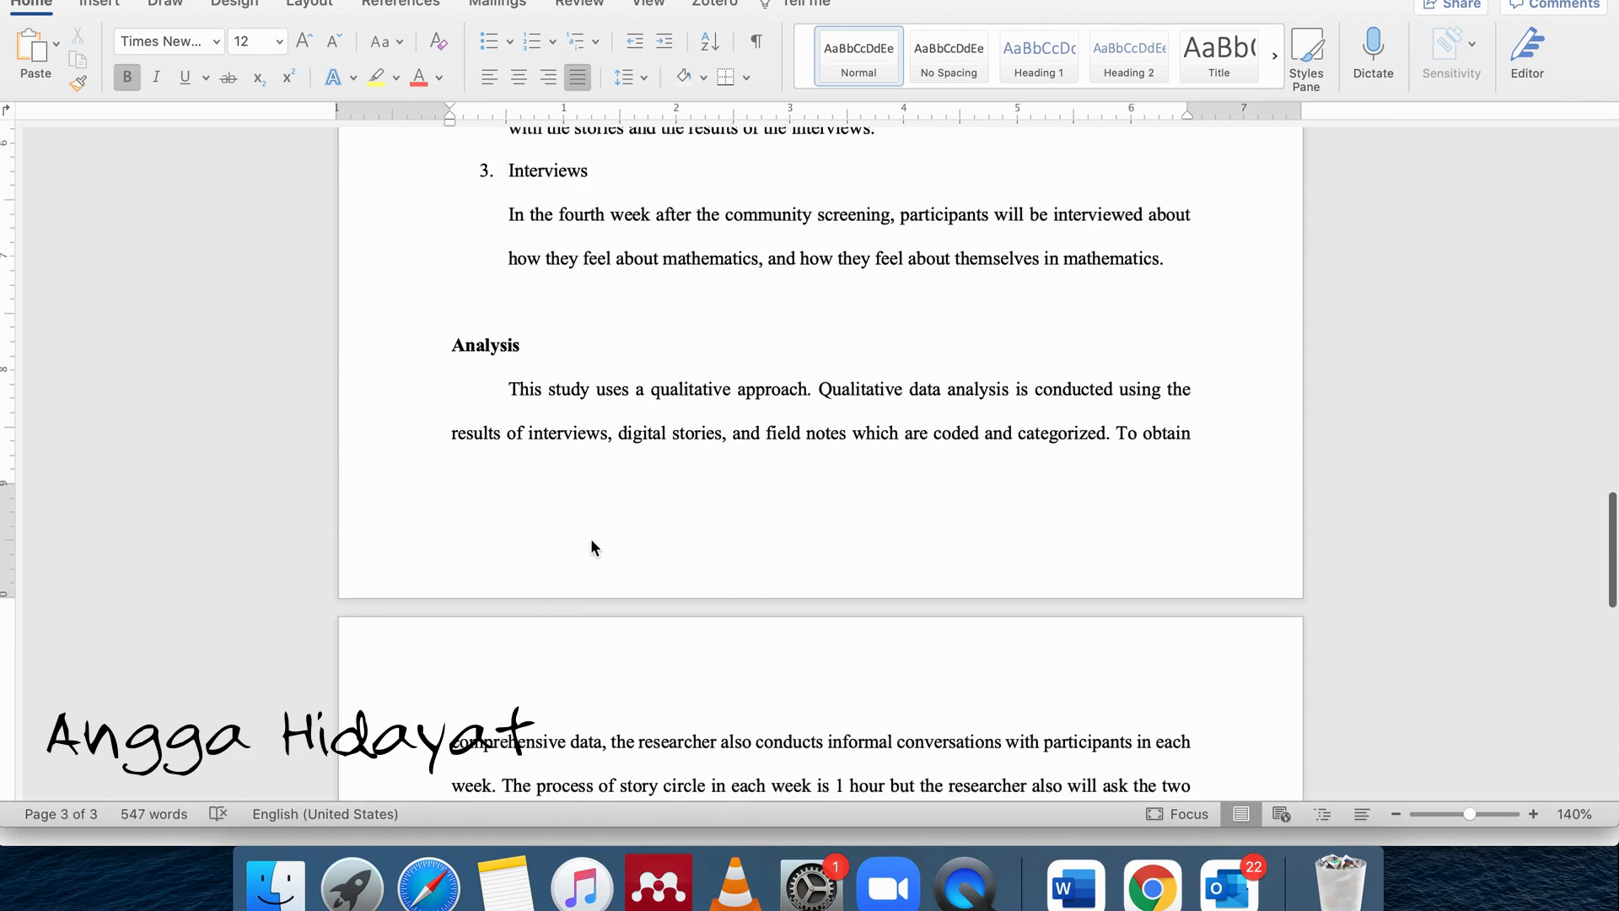
scroll(591, 542, "up", 20)
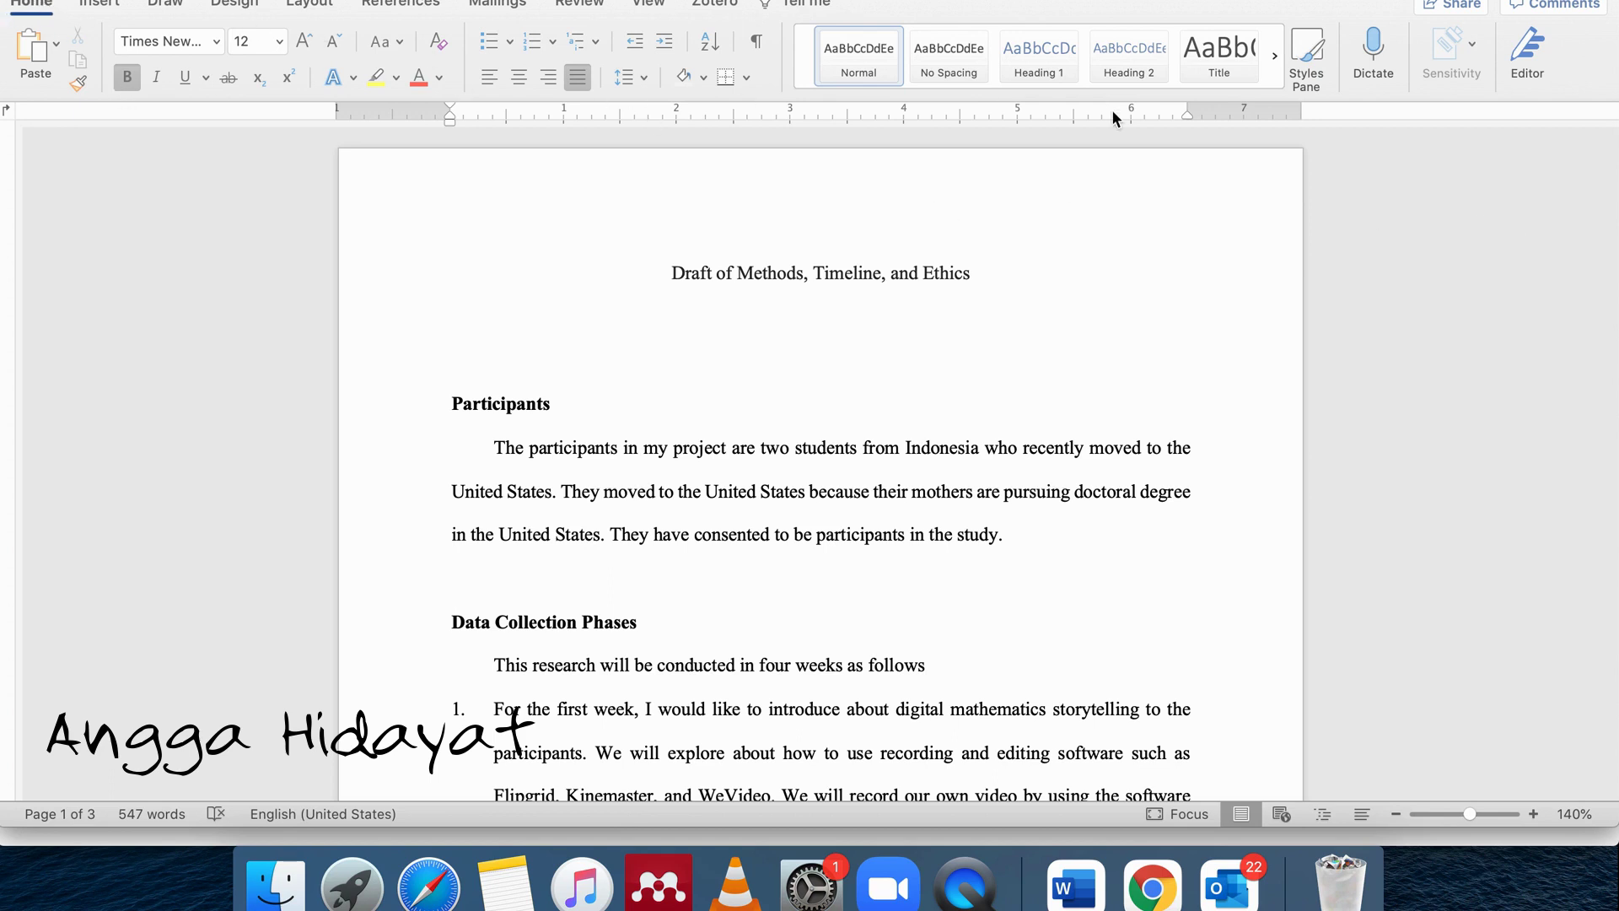
Review the draft in Word's Editor (94% score), stepping through the Kinemaster and WeVideo spelling issues
left_click(1528, 59)
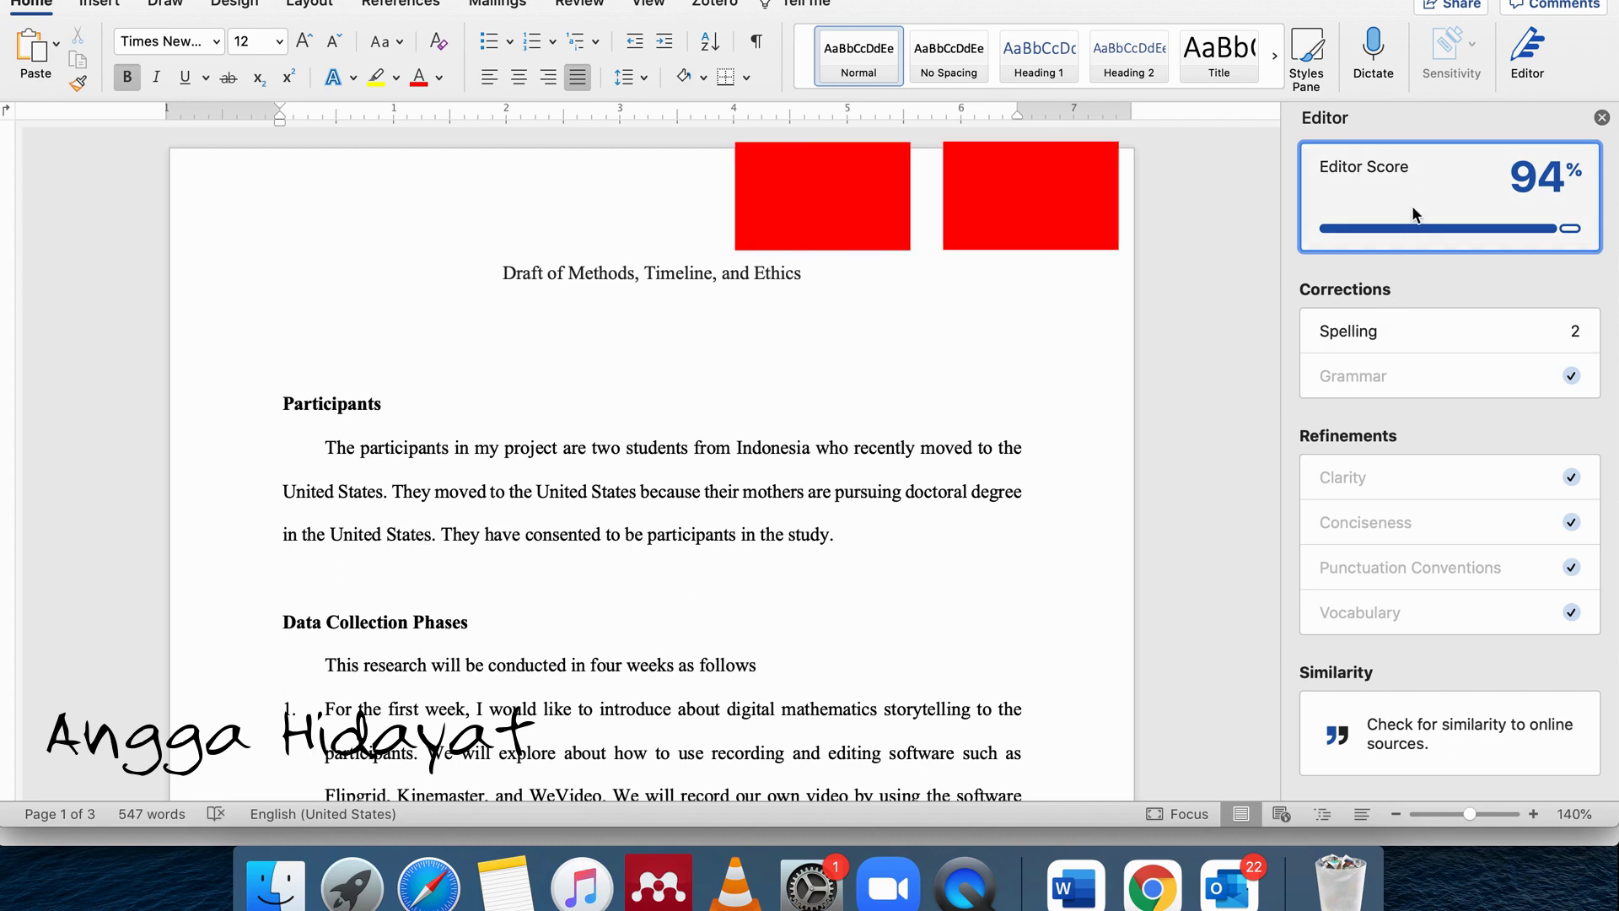
left_click(1498, 206)
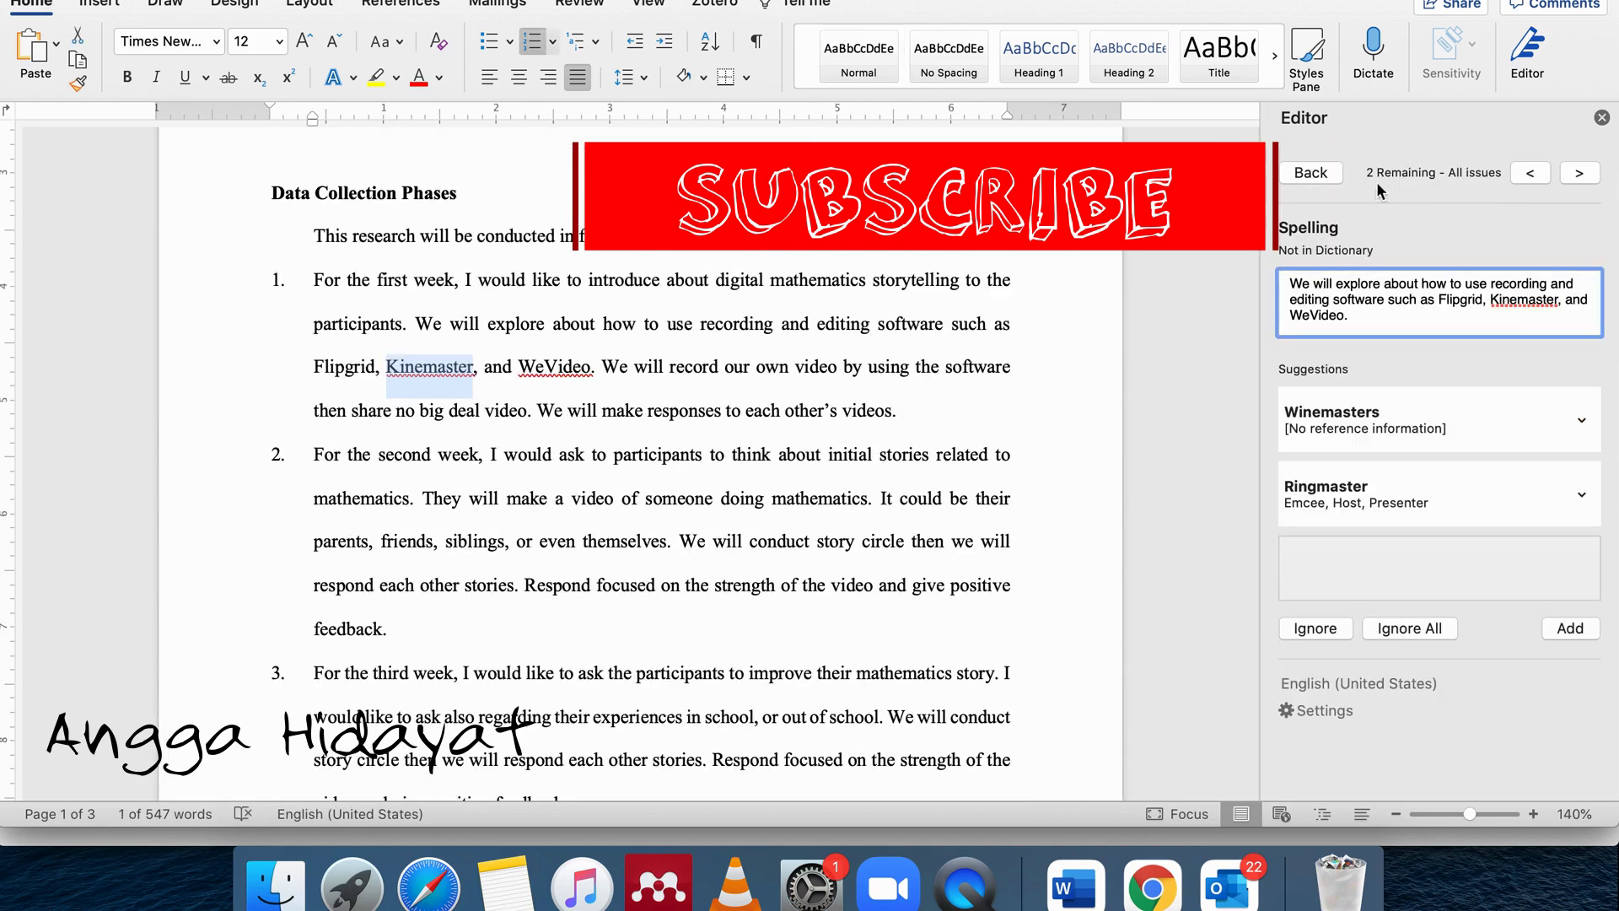
left_click(1330, 174)
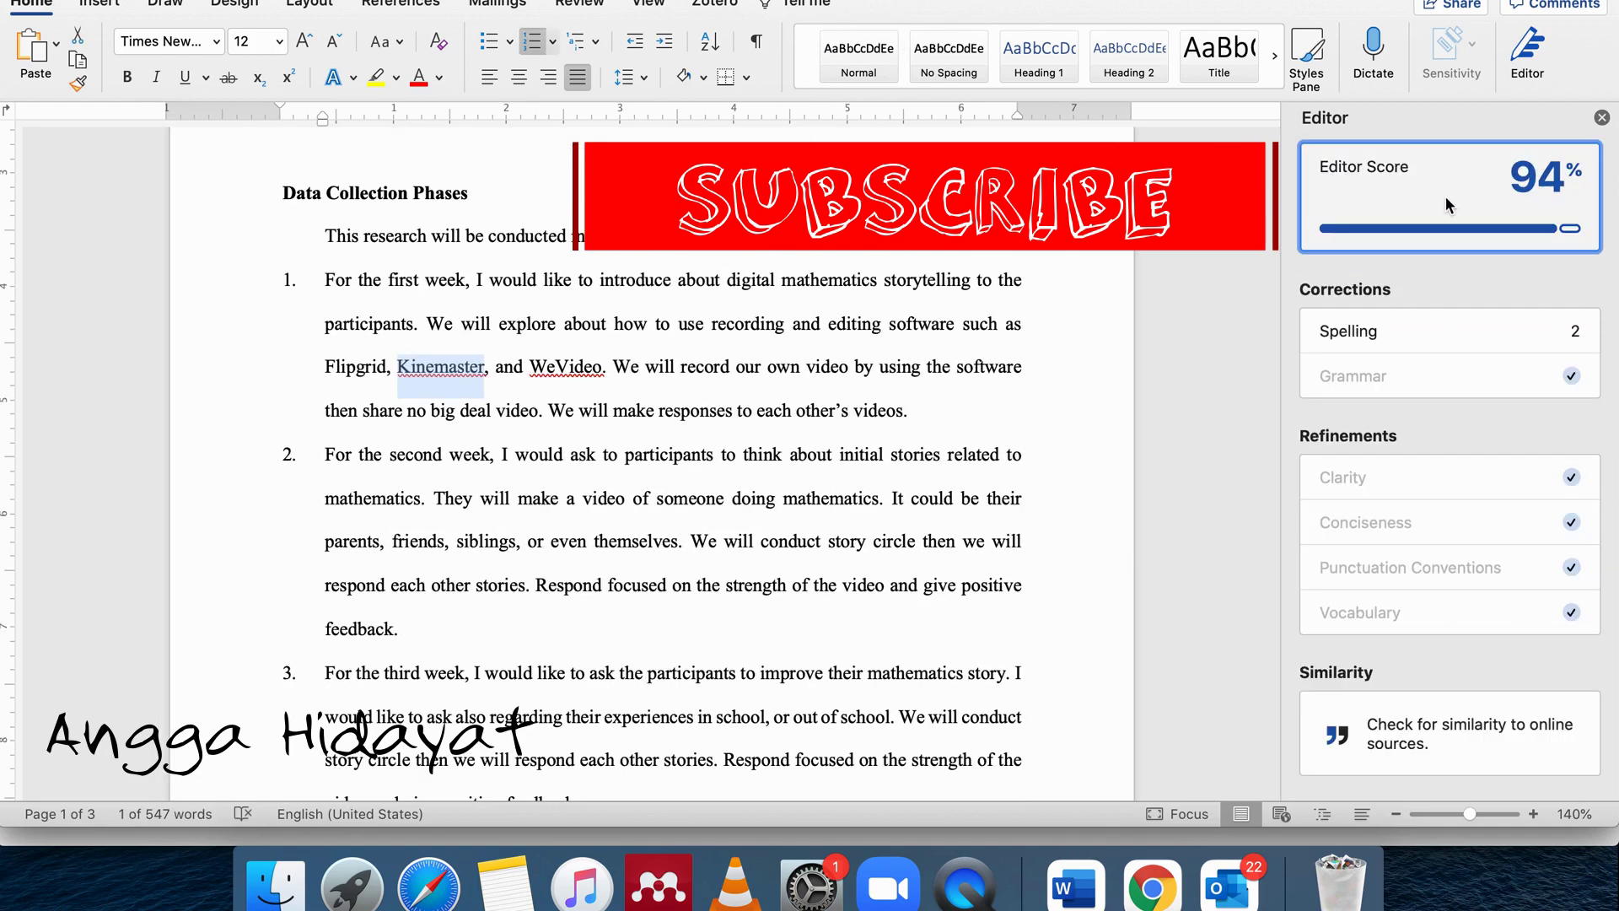
left_click(1385, 339)
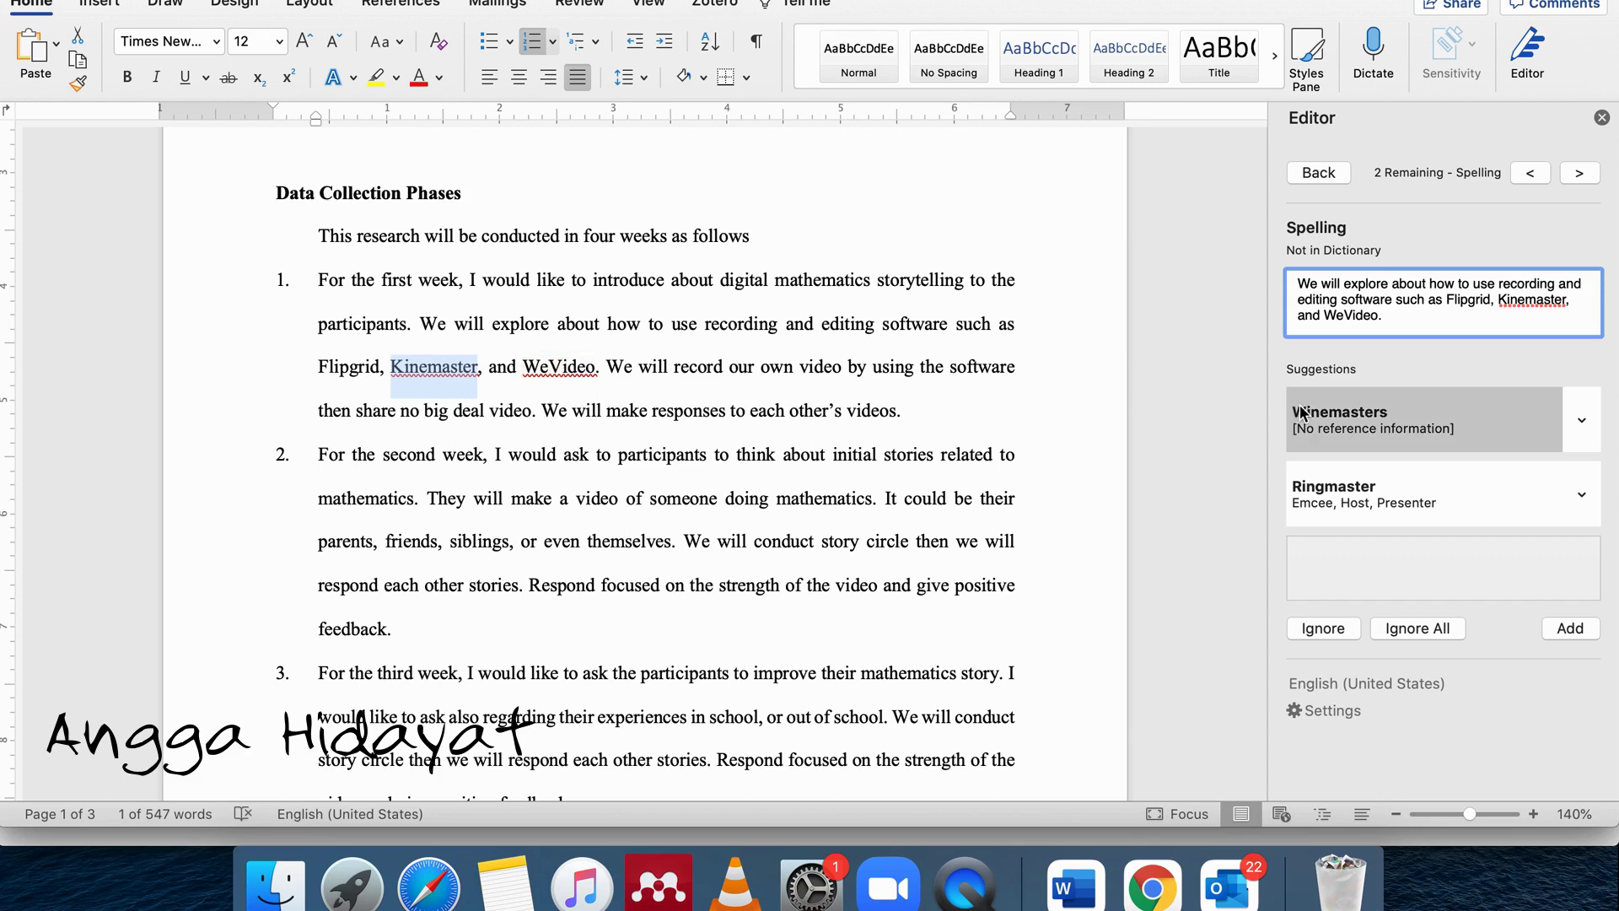
left_click(1580, 173)
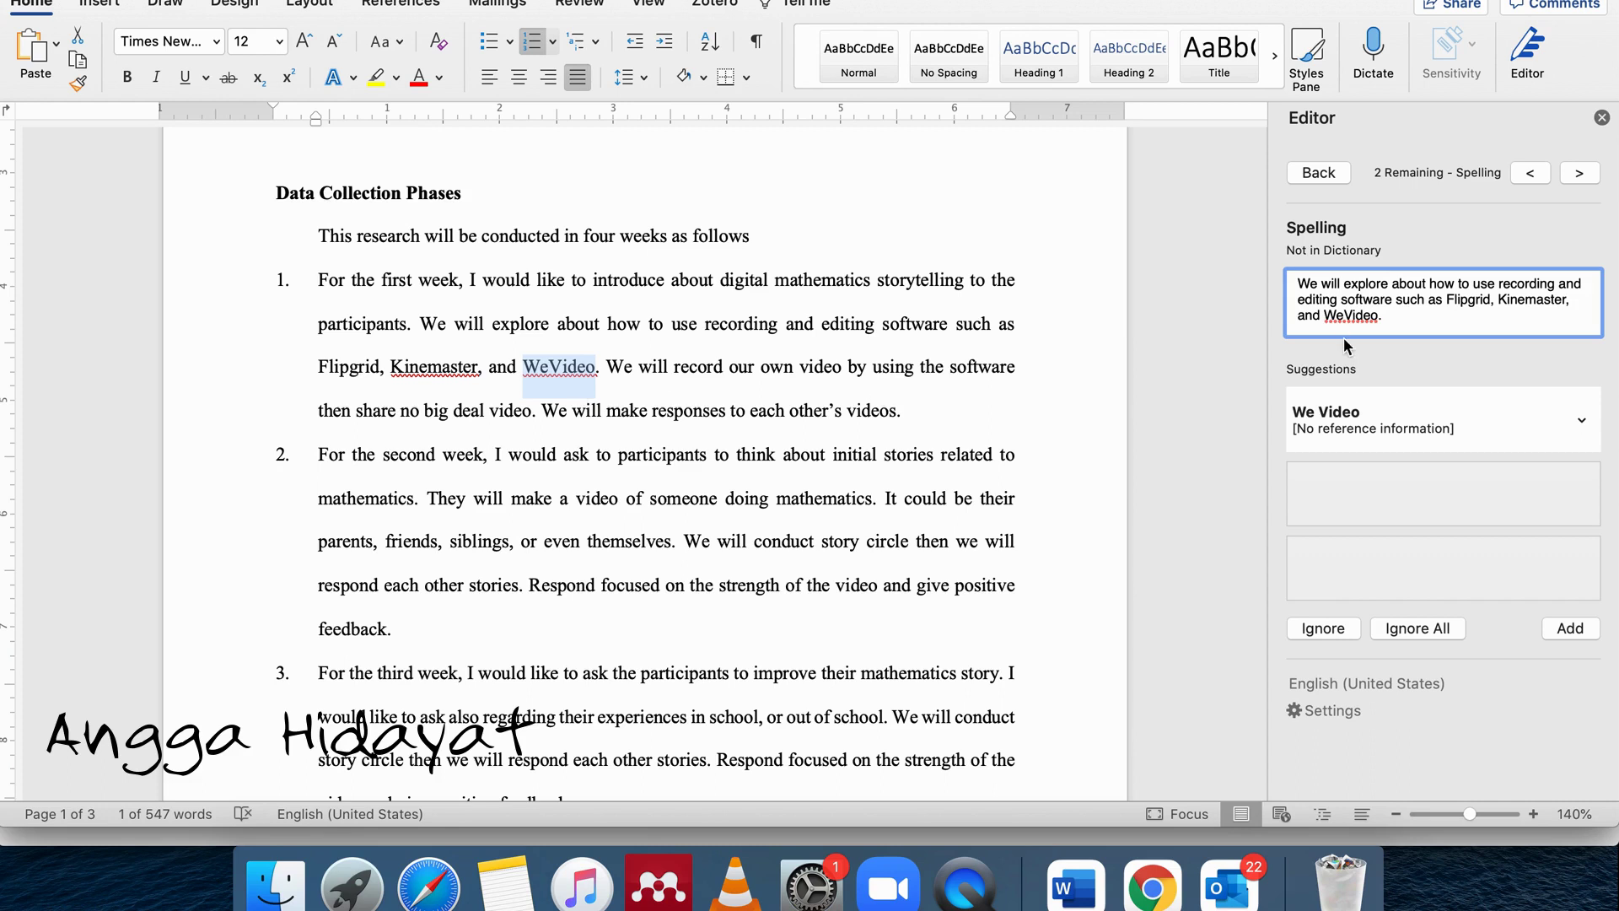
left_click(1344, 171)
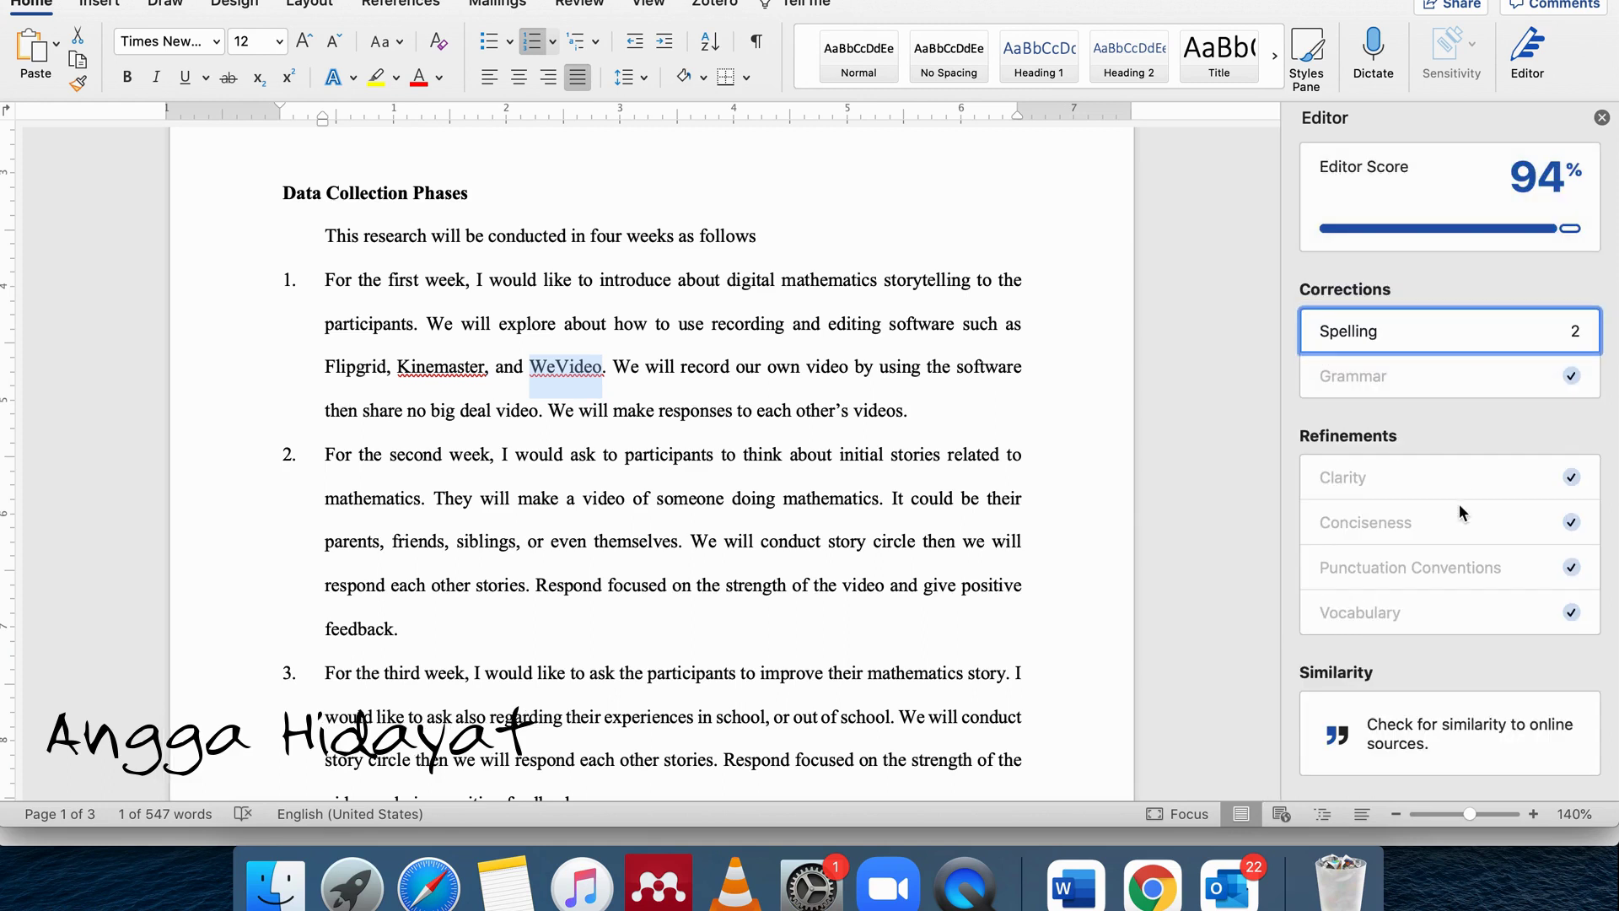
Run Editor's similarity check against online sources, which finds 0 similarities
scroll(1459, 504, "down", 3)
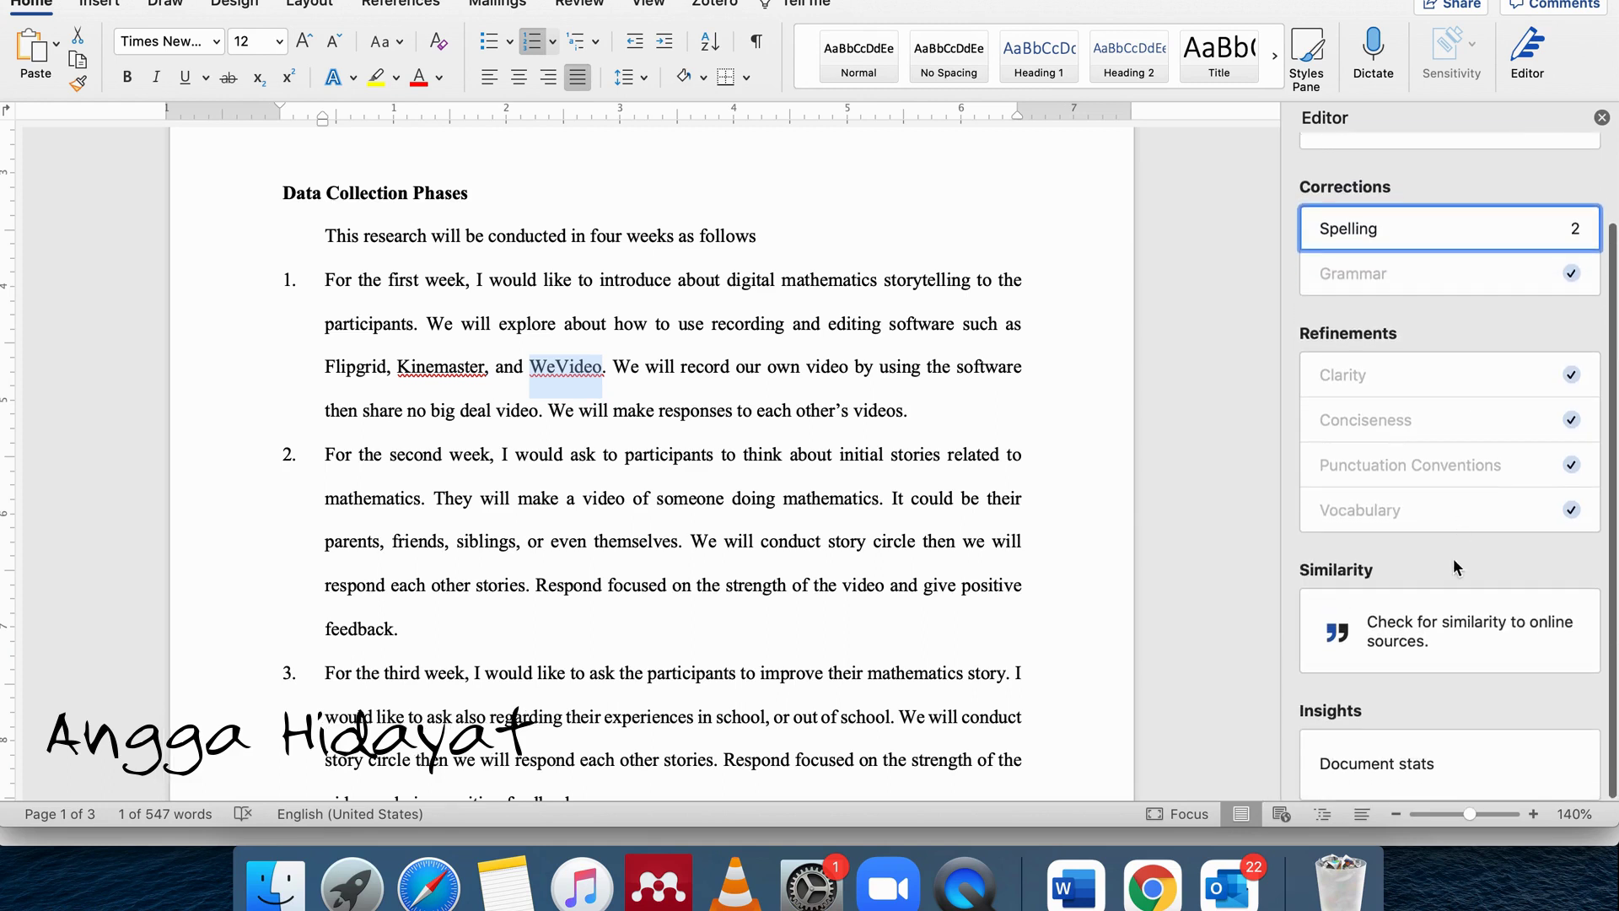
left_click(1465, 645)
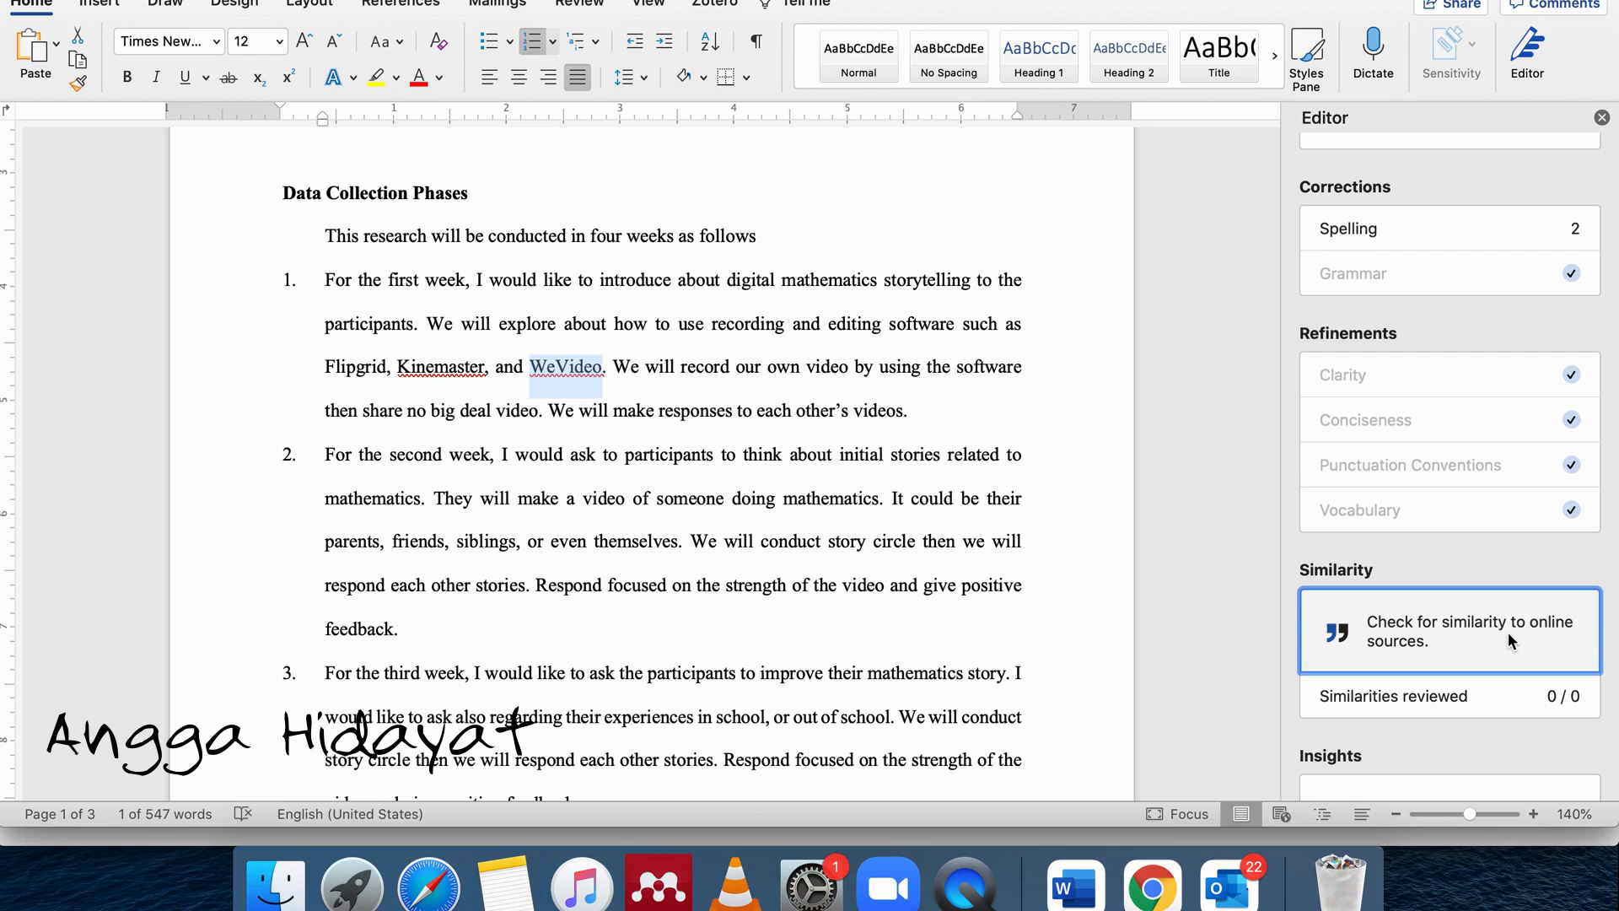
scroll(1508, 639, "down", 1)
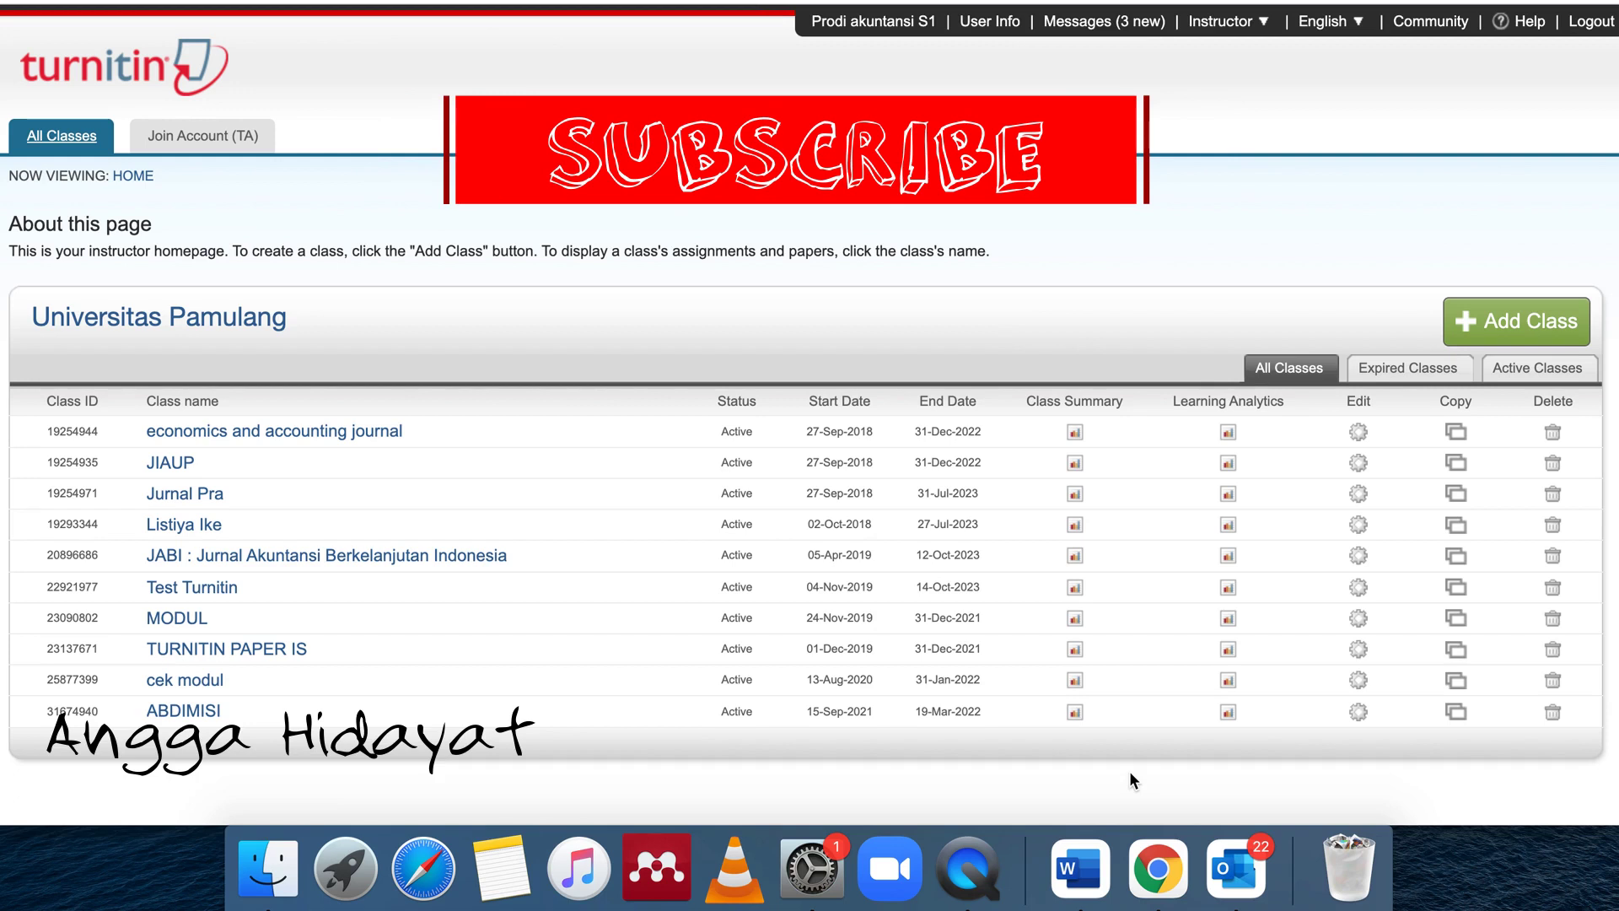
Open the economics and accounting journal class and its vol 2 issue 4 assignment inbox
left_click(272, 436)
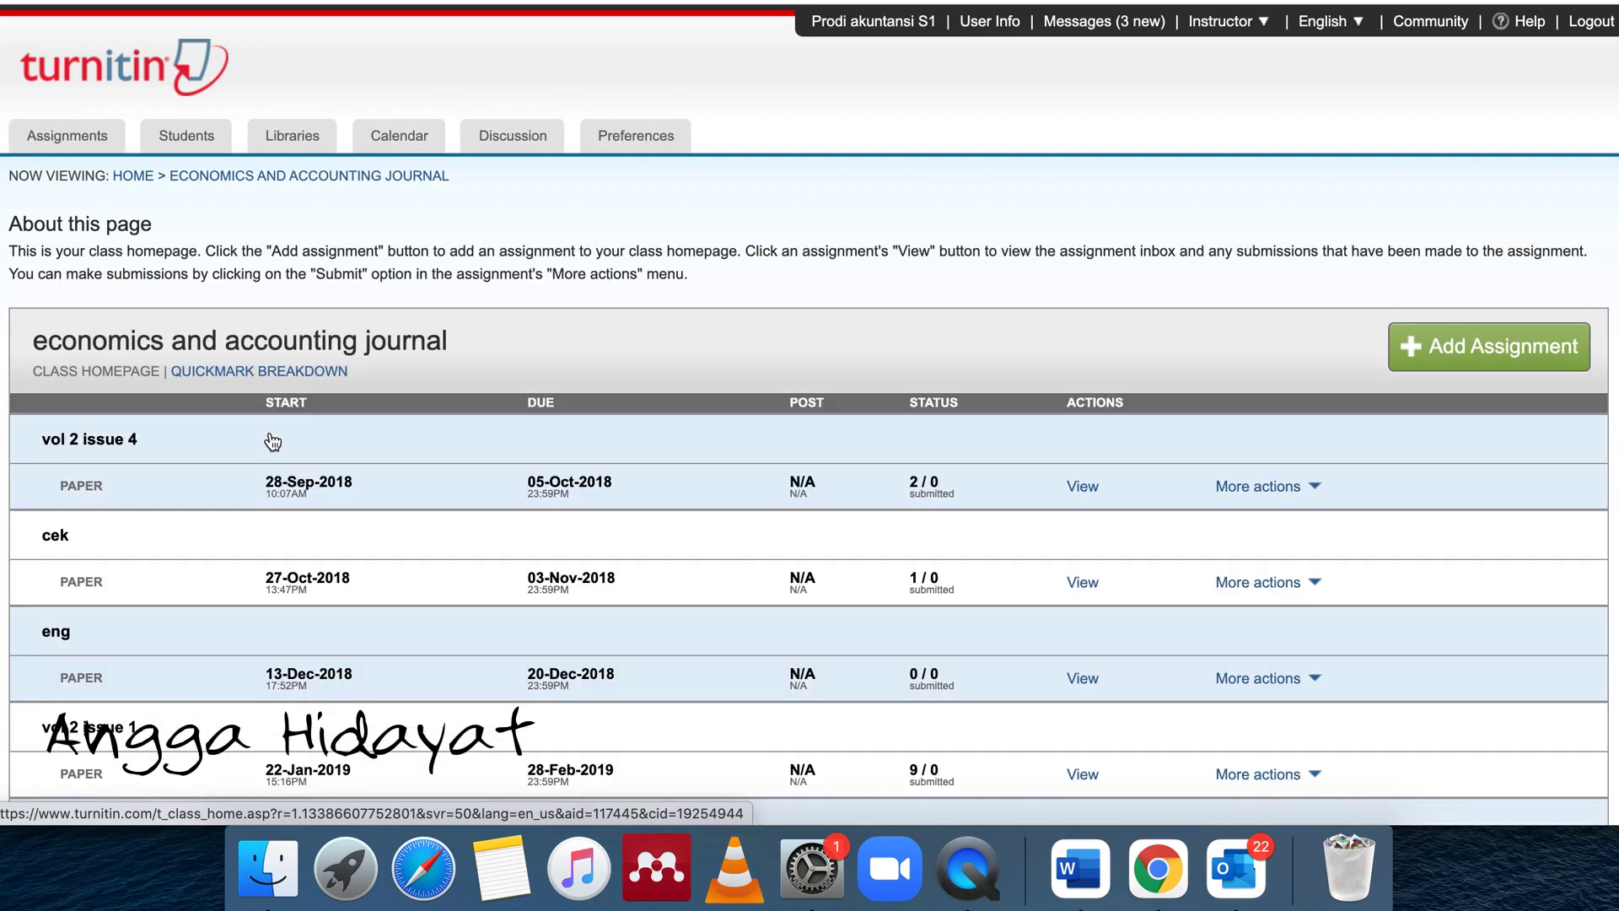
scroll(533, 491, "down", 3)
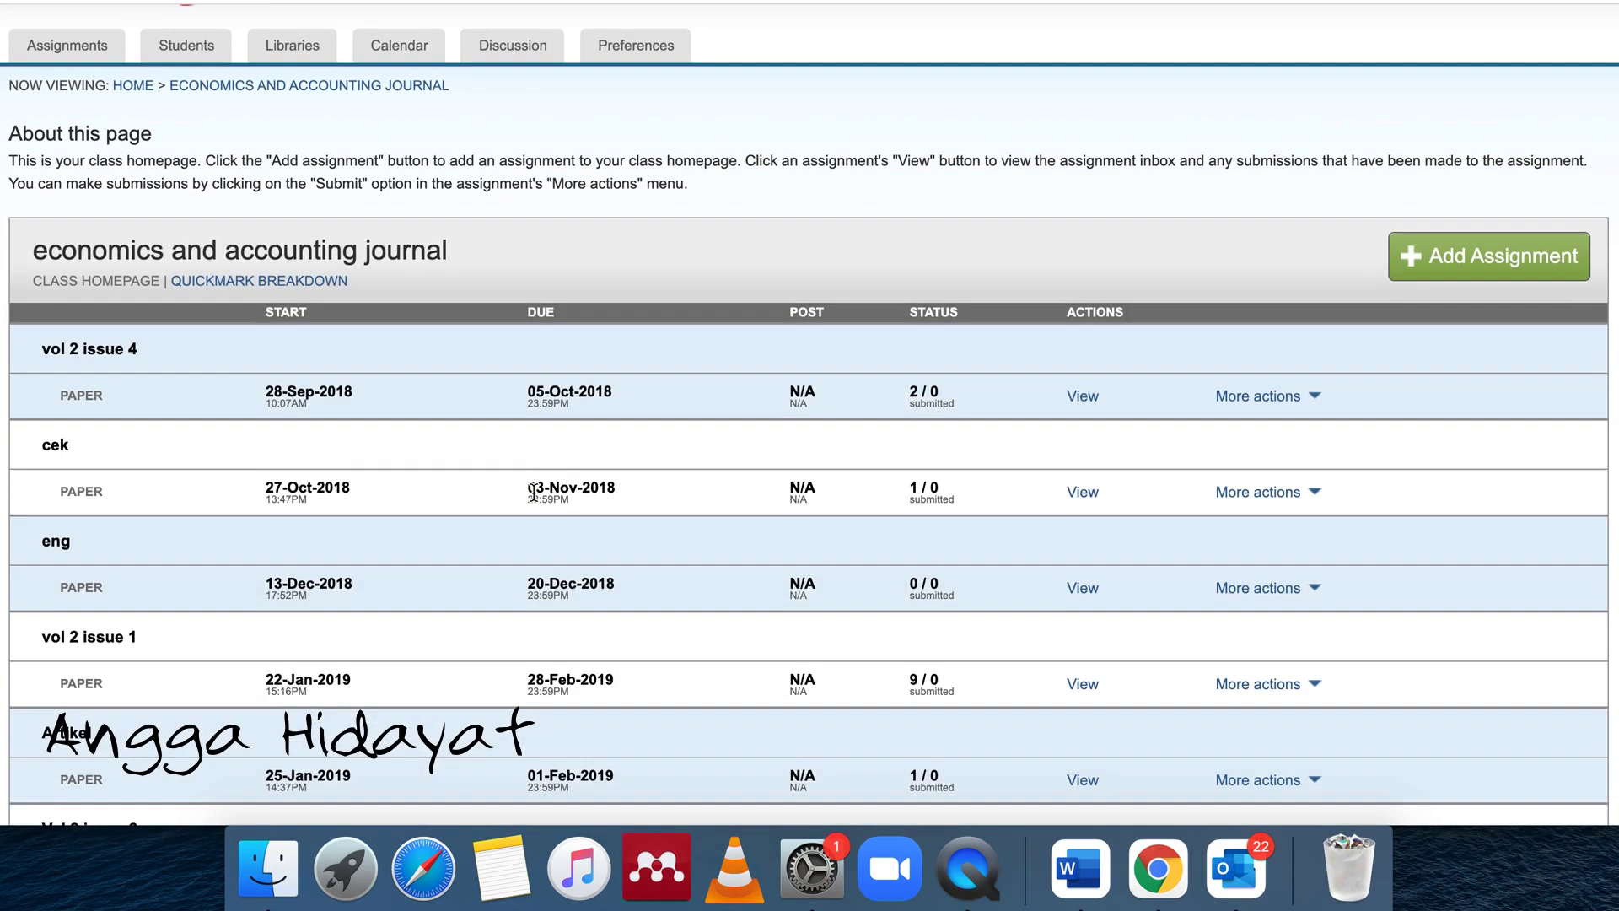
scroll(533, 492, "down", 3)
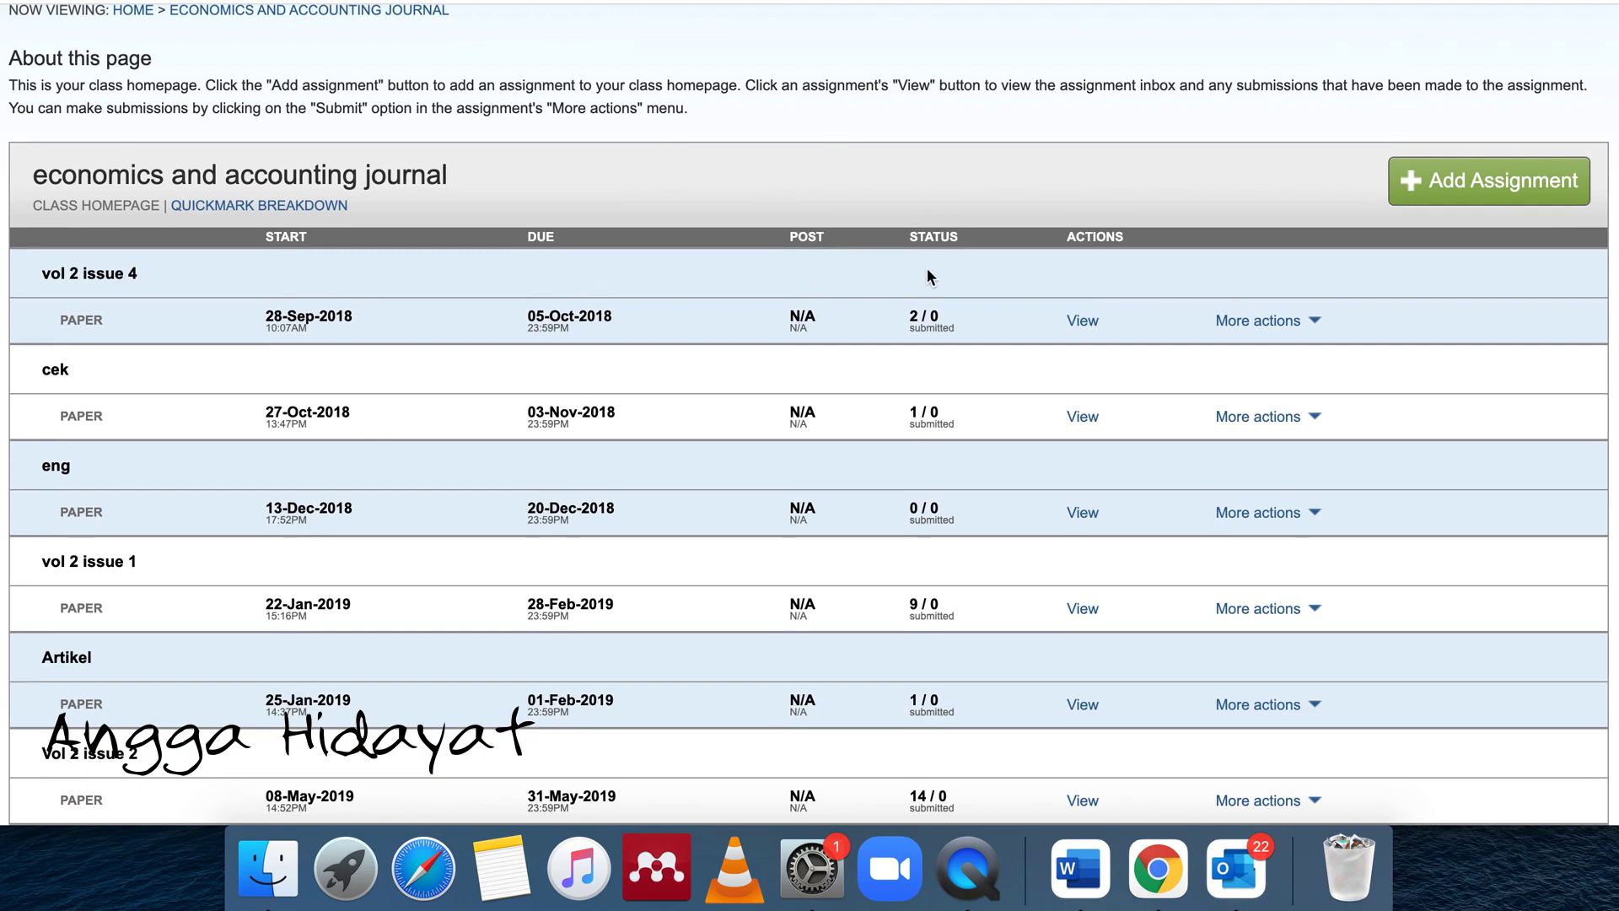
left_click(1084, 323)
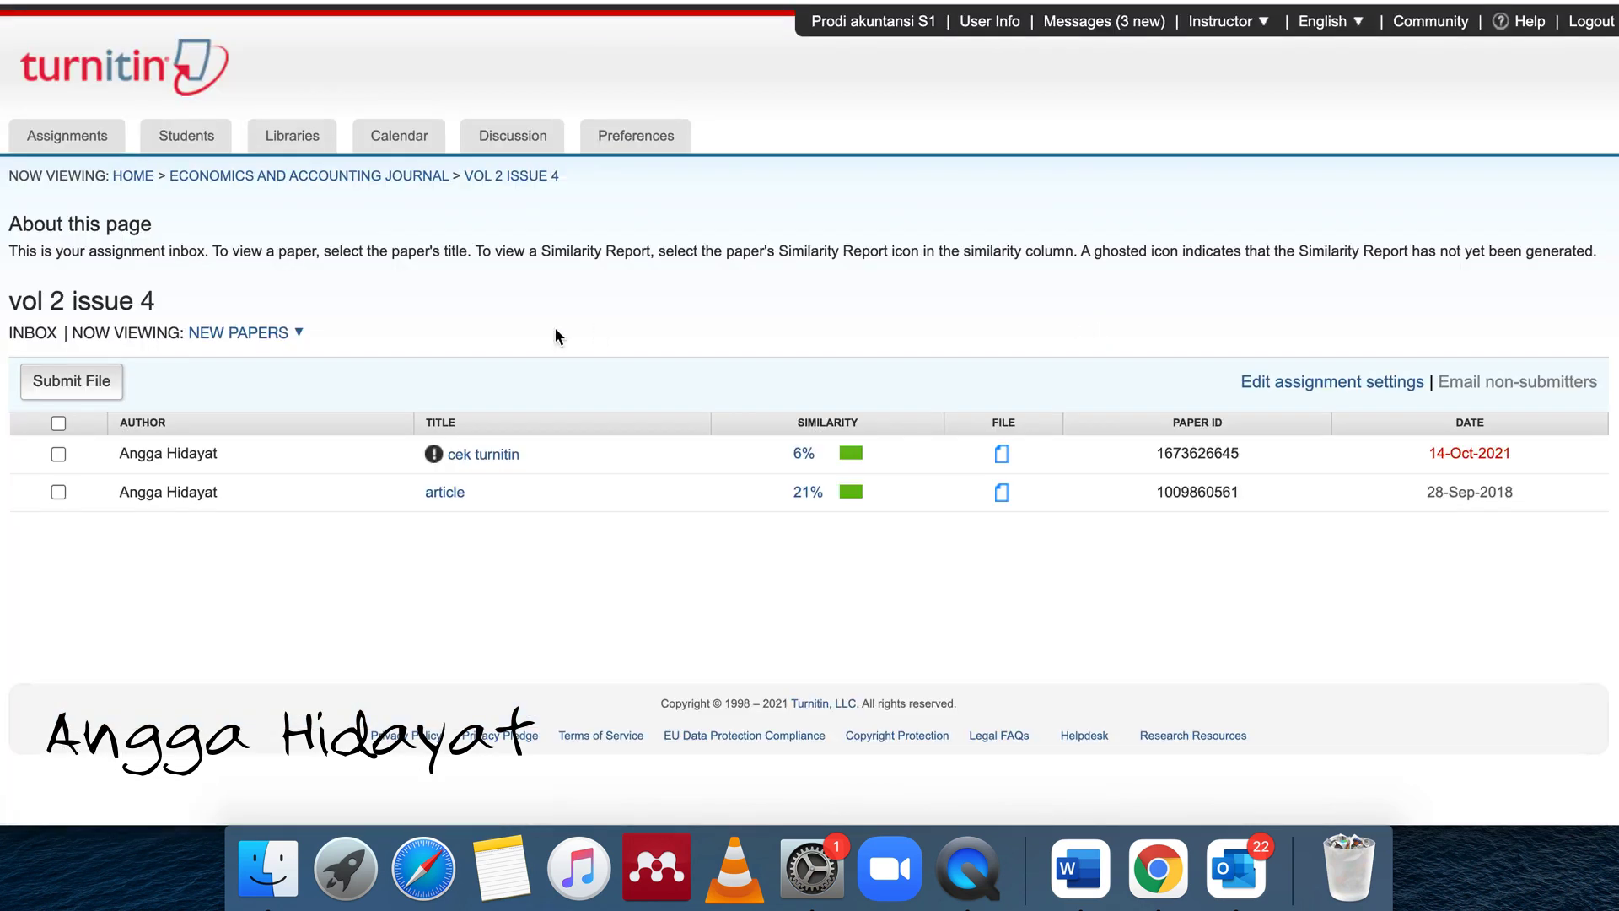
left_click(54, 384)
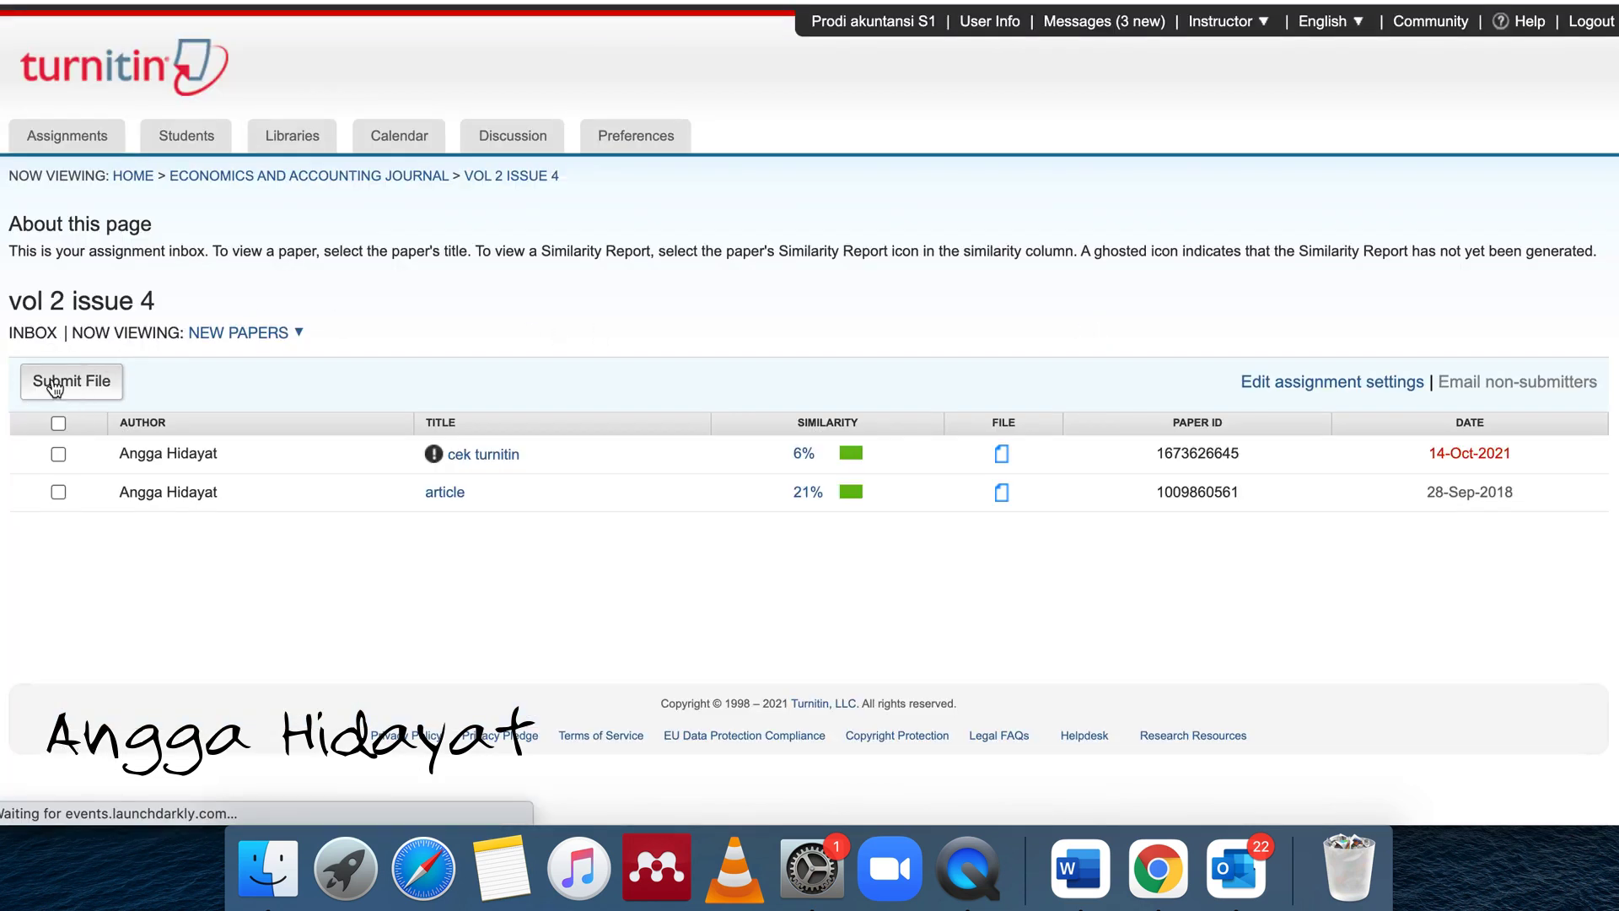
Fill in the author's name from autofill and title the submission 'method'
left_click(138, 486)
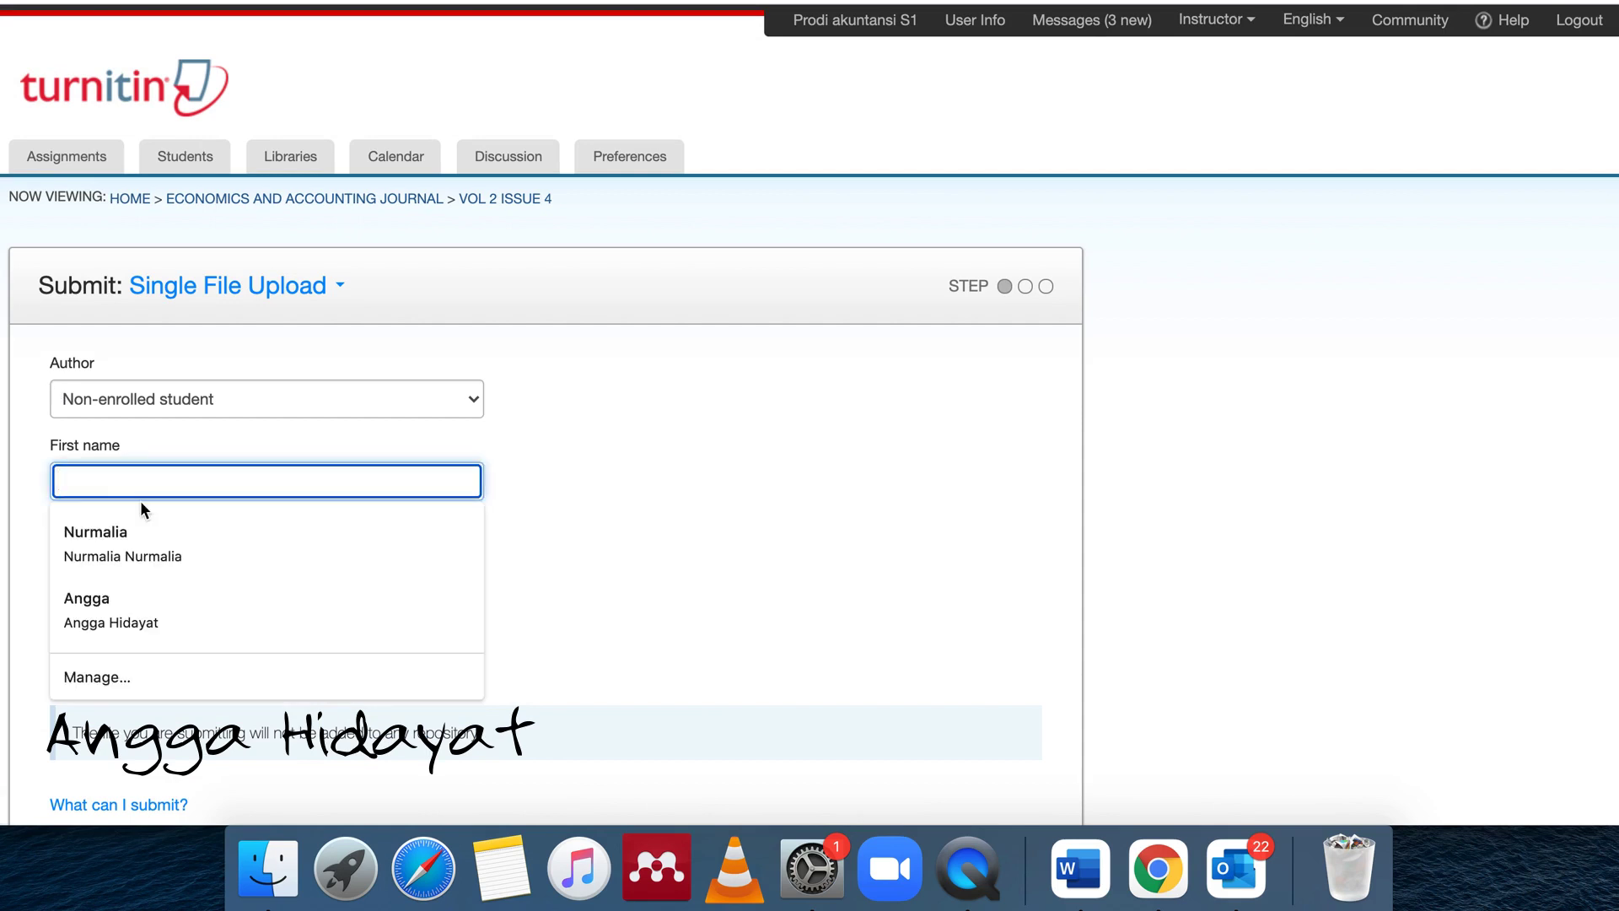
left_click(144, 539)
scroll(705, 532, "down", 3)
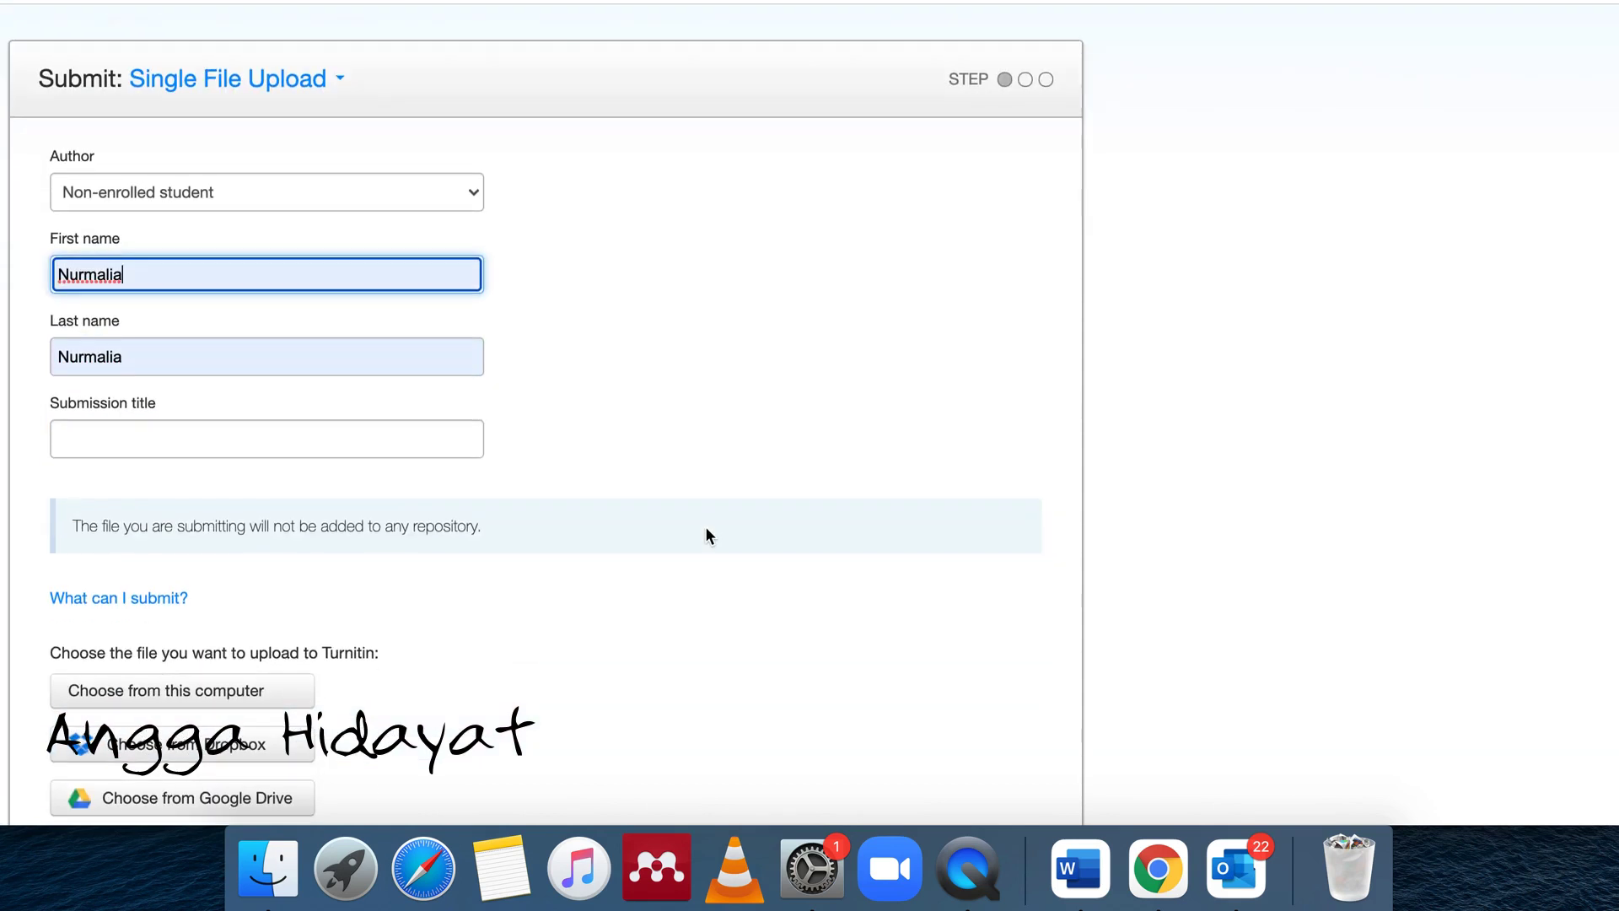
left_click(377, 443)
type("methdol")
key("BackSpace")
key("BackSpace")
key("BackSpace")
type("od")
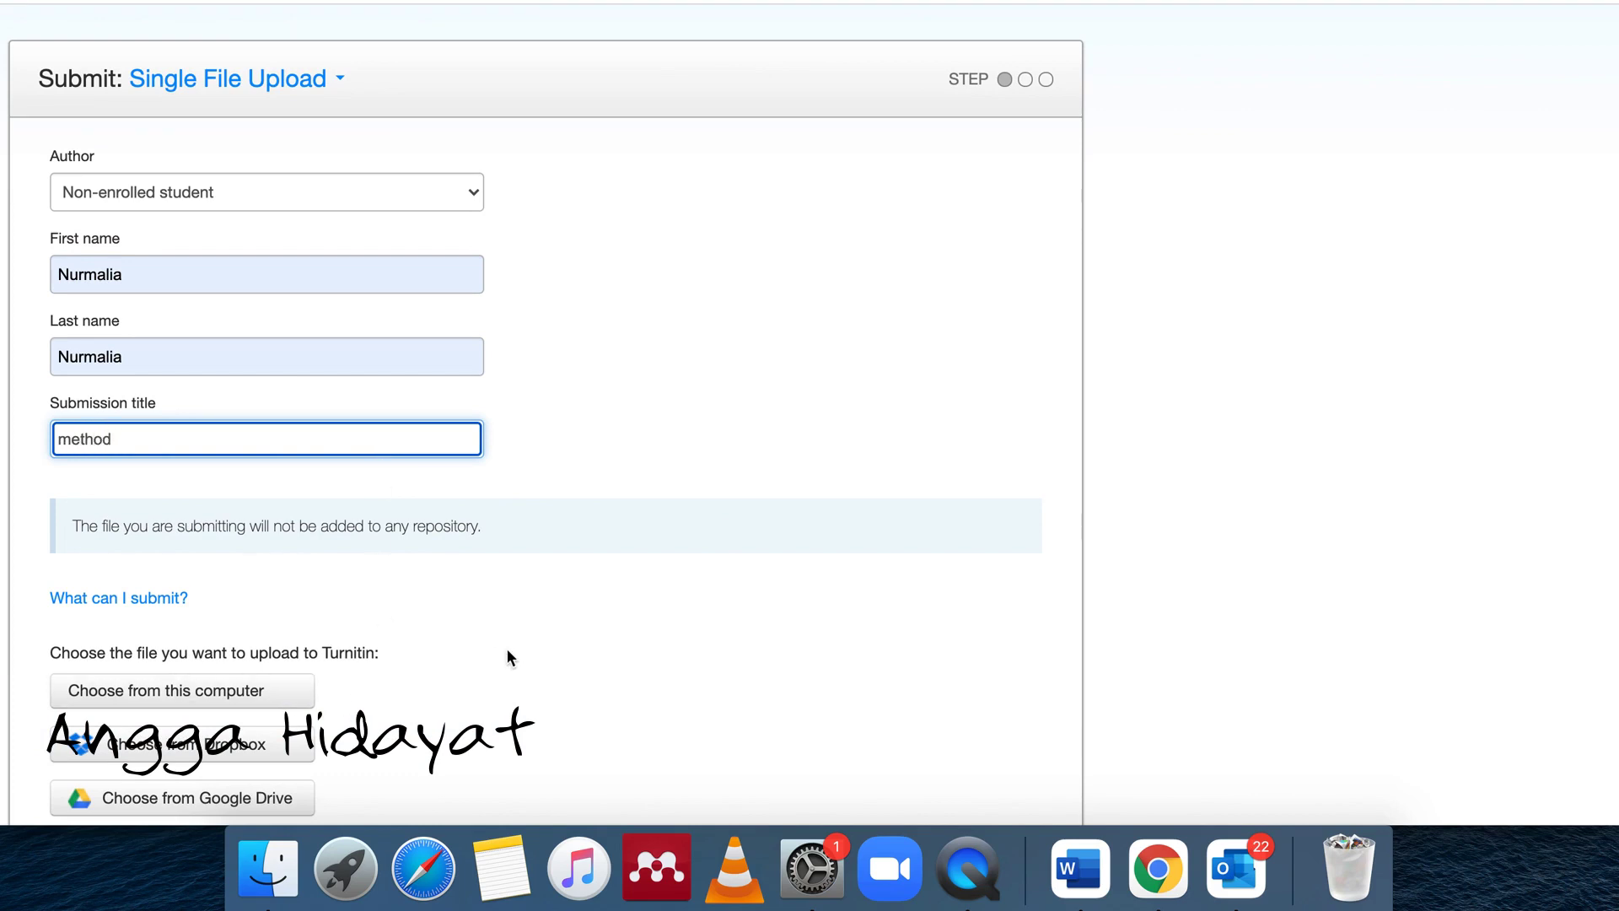
scroll(507, 649, "down", 5)
Attach Methods.docx from OneDrive > OSU new > Theorizing dr Blackburn and upload it
left_click(278, 413)
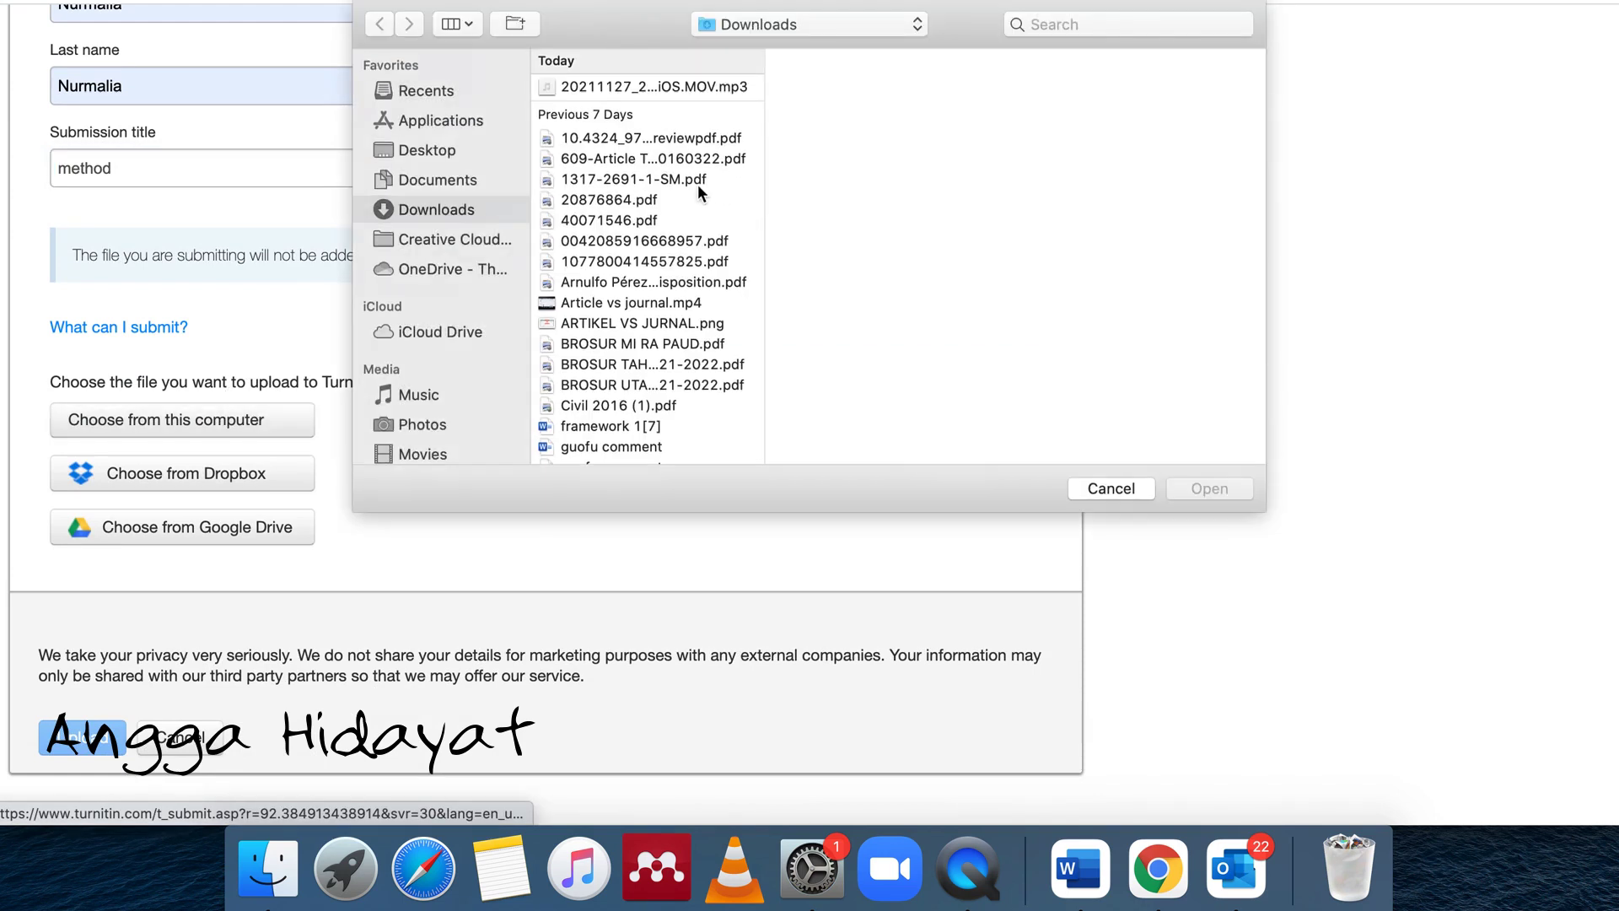
left_click(447, 270)
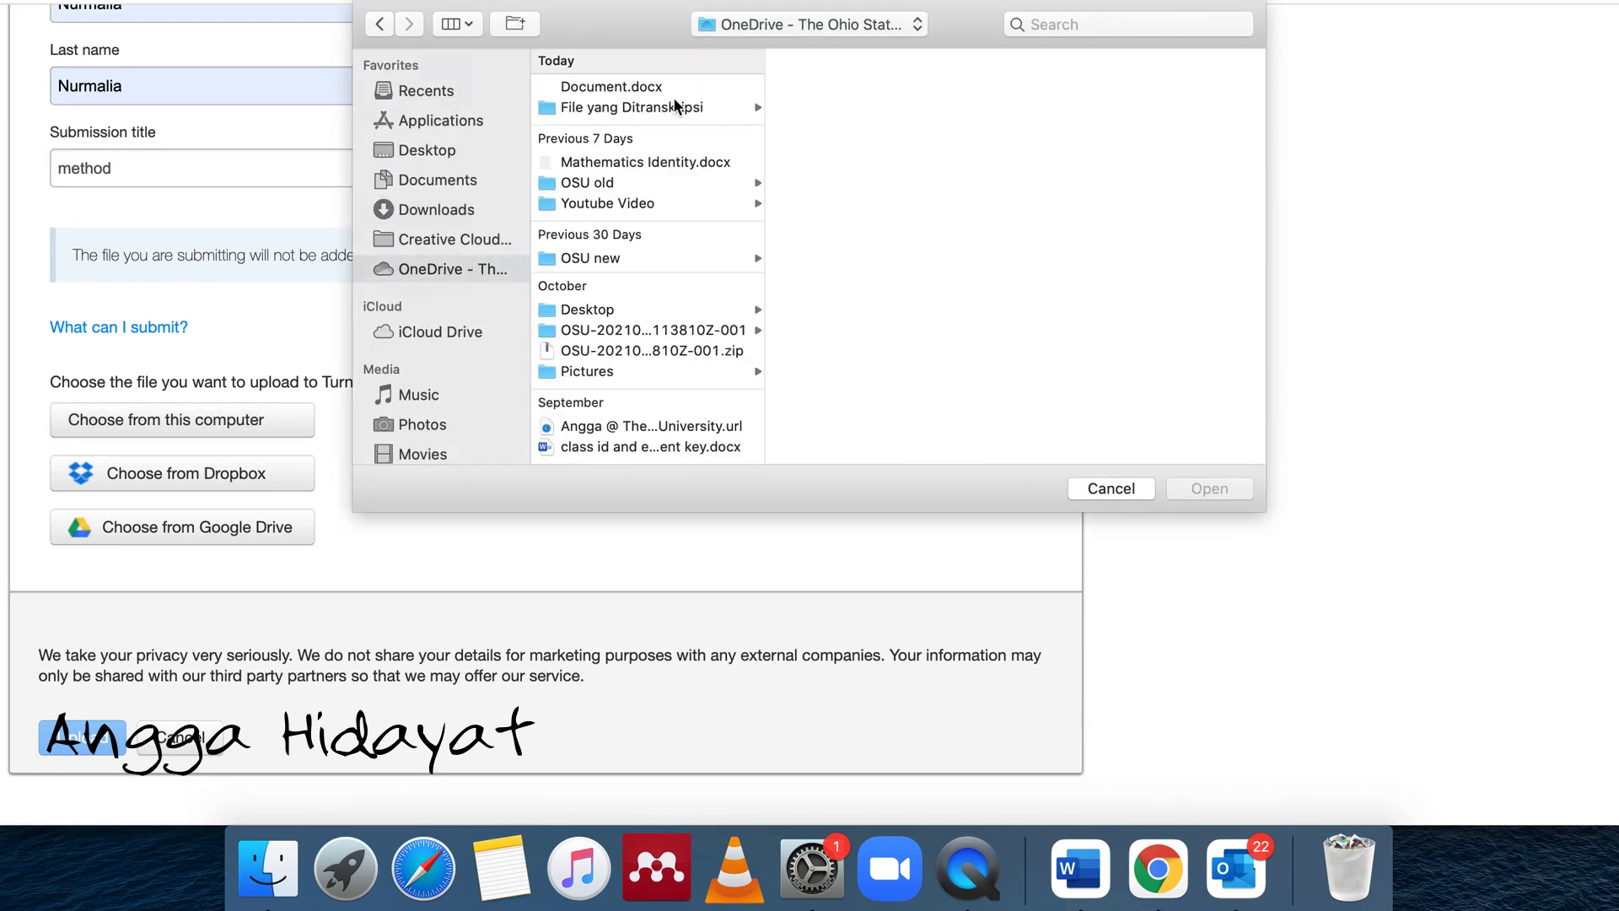
left_click(685, 259)
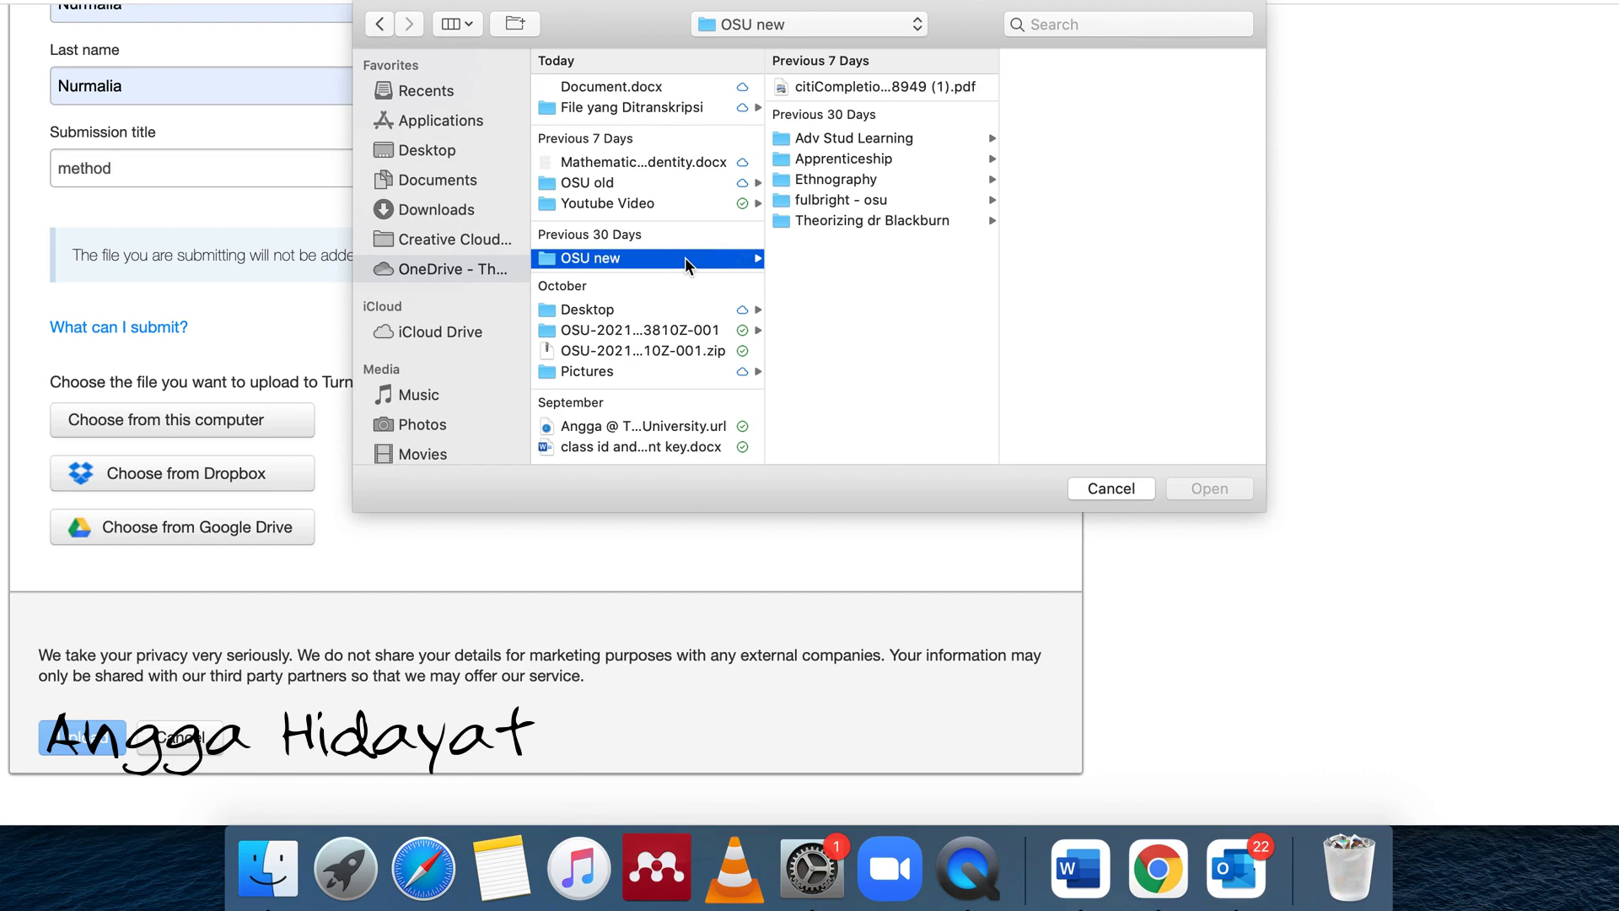
left_click(832, 219)
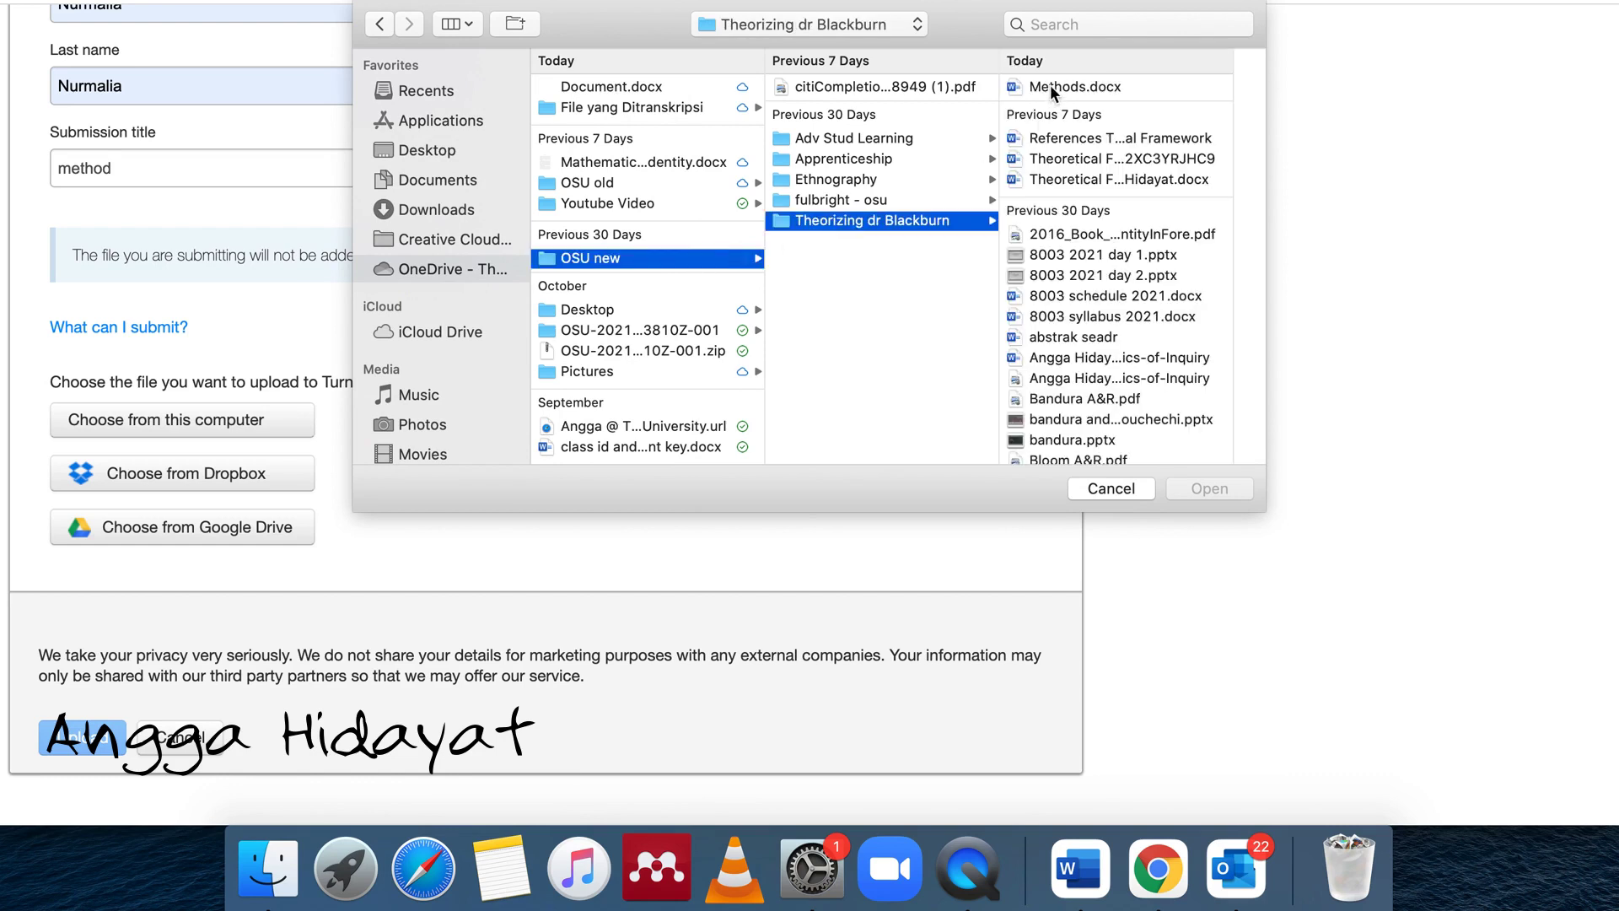
left_click(1051, 86)
left_click(1198, 489)
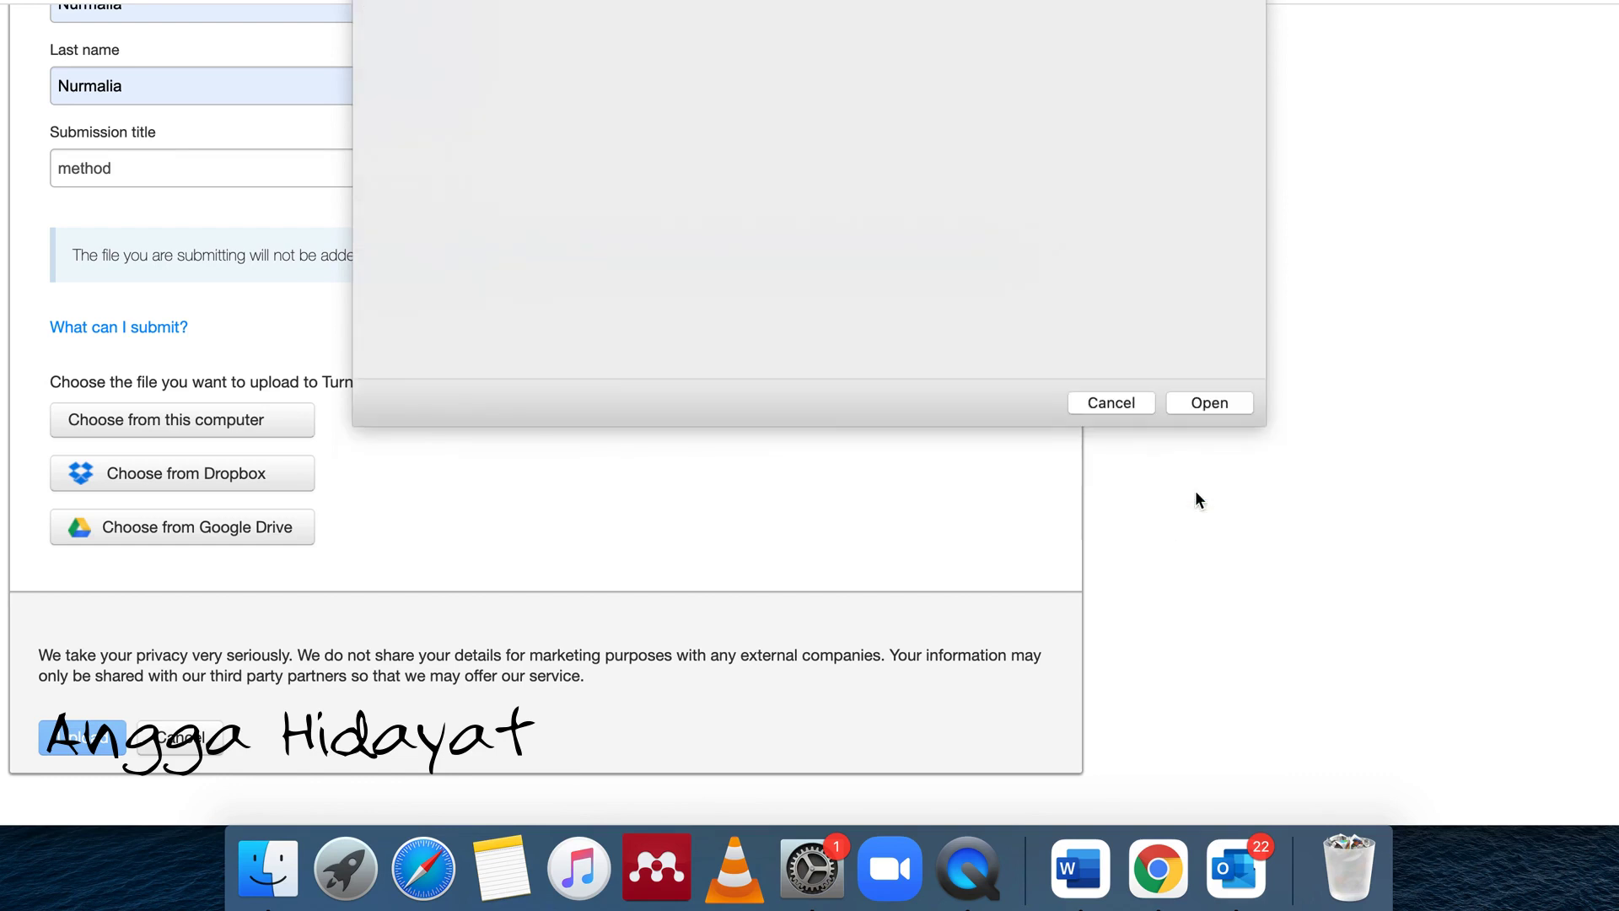
left_click(81, 608)
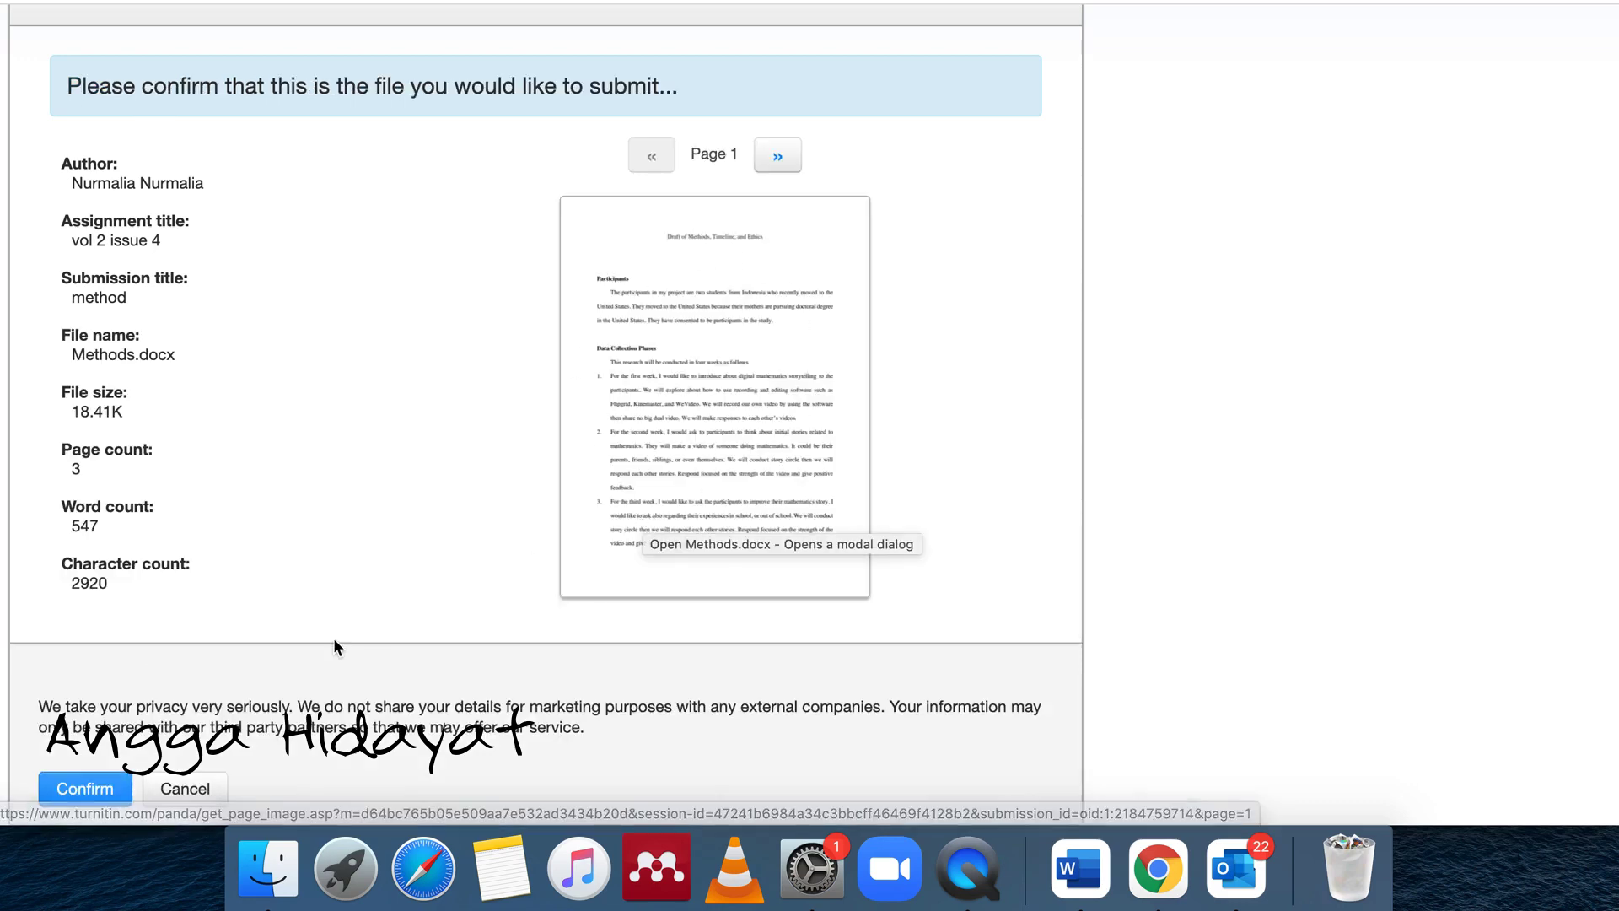
Confirm the Methods.docx submission of 3 pages and 547 words
scroll(332, 637, "down", 2)
left_click(81, 697)
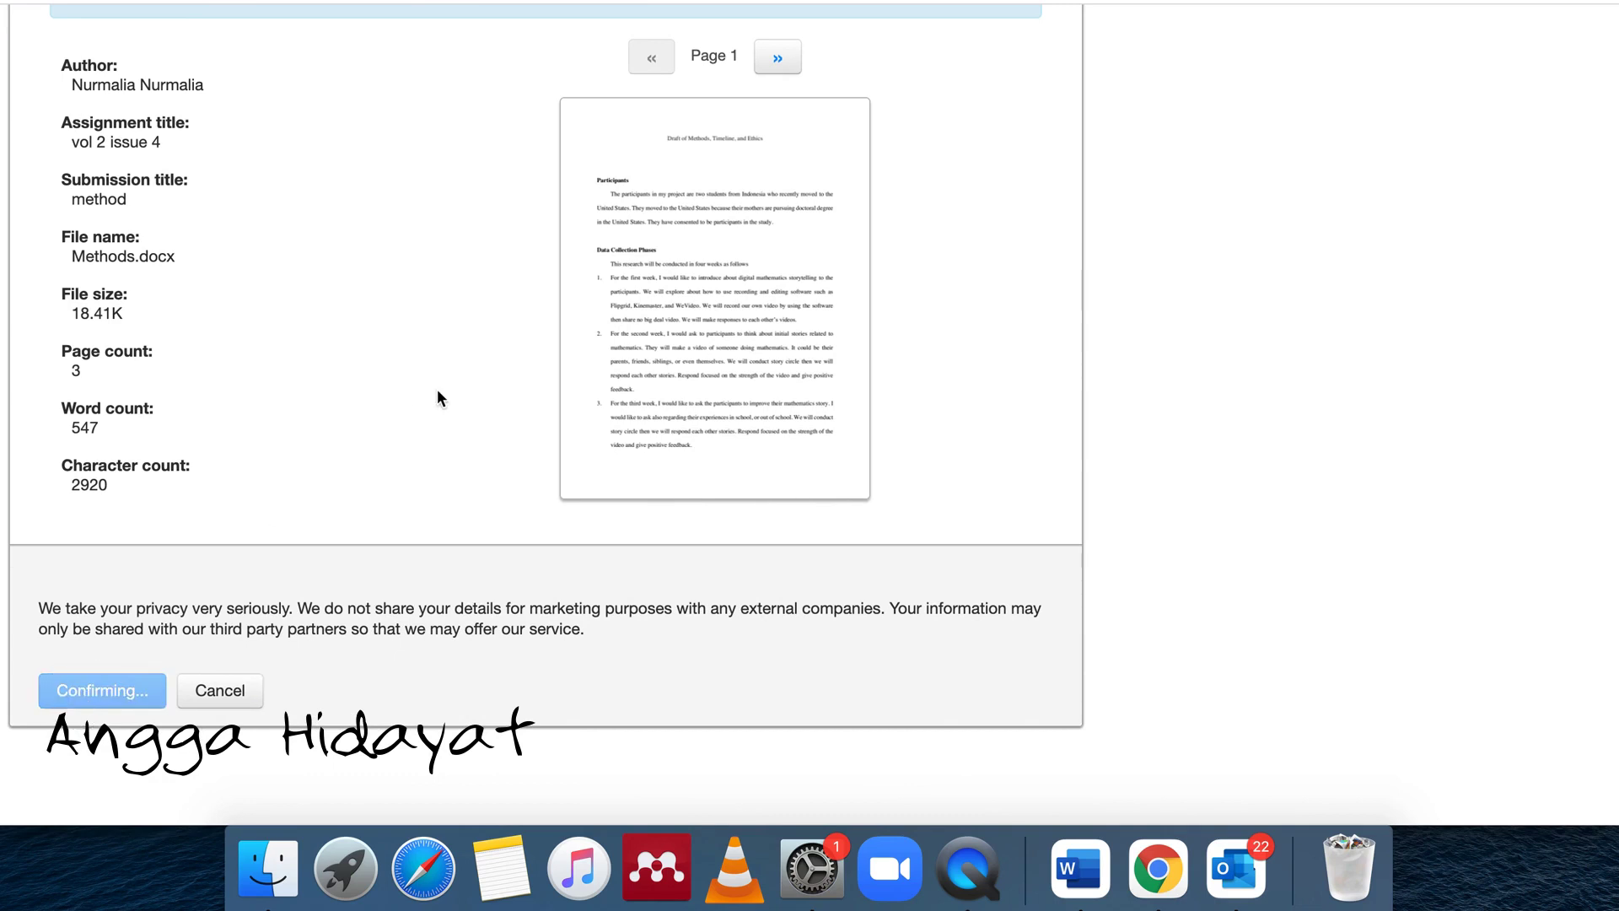
scroll(437, 398, "down", 3)
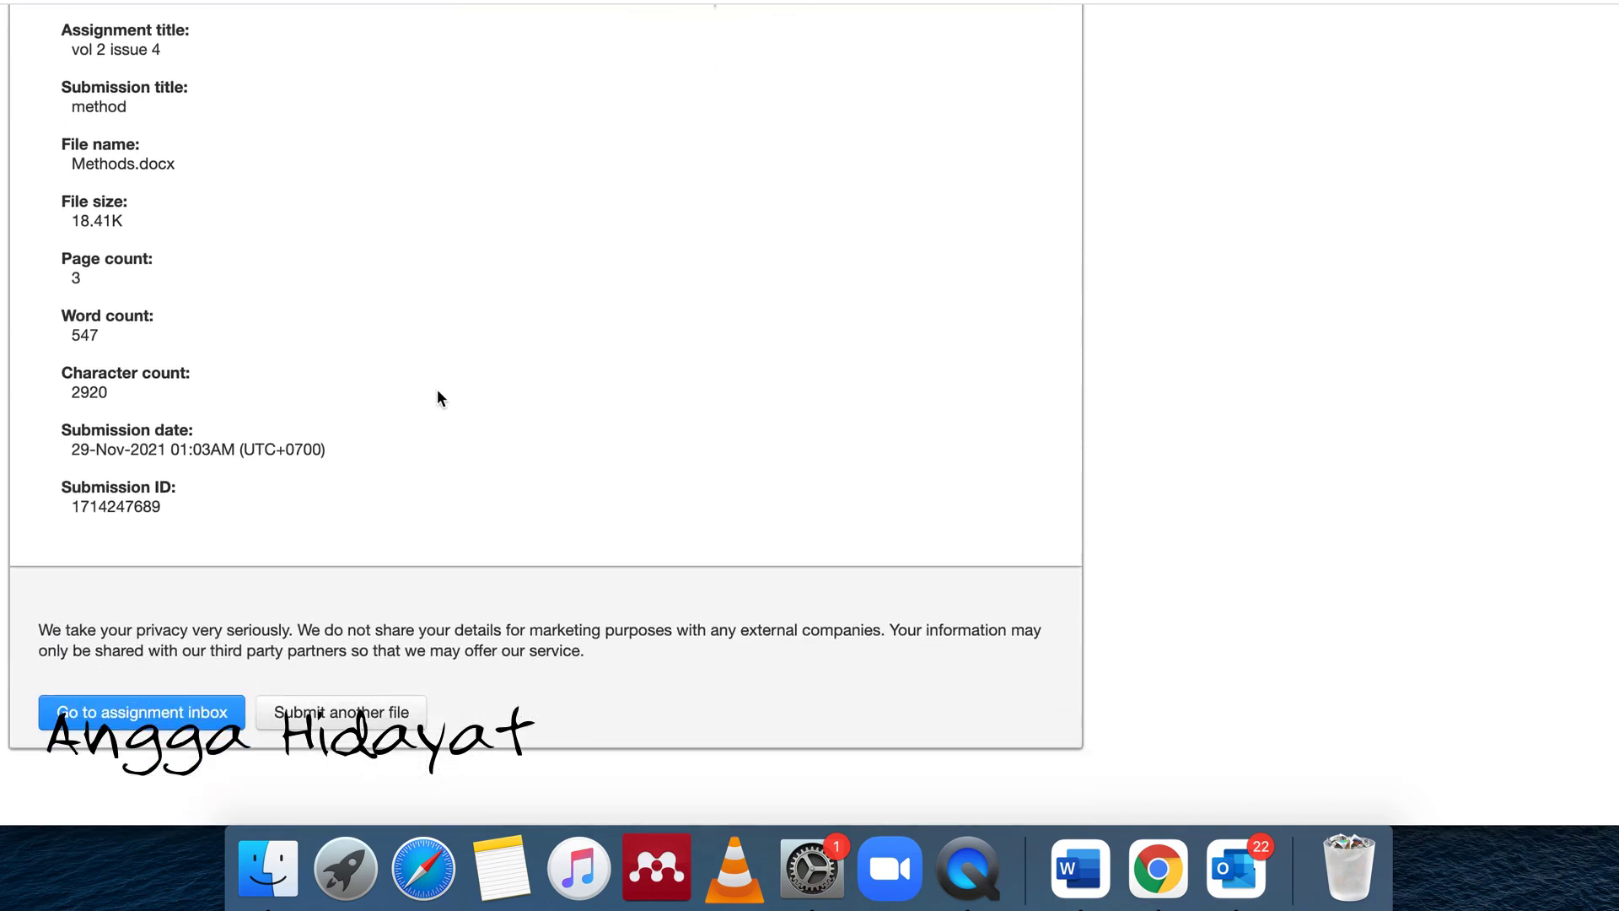
Return to the vol 2 issue 4 inbox, where the method paper now shows 0% similarity
scroll(538, 386, "up", 3)
scroll(538, 386, "down", 4)
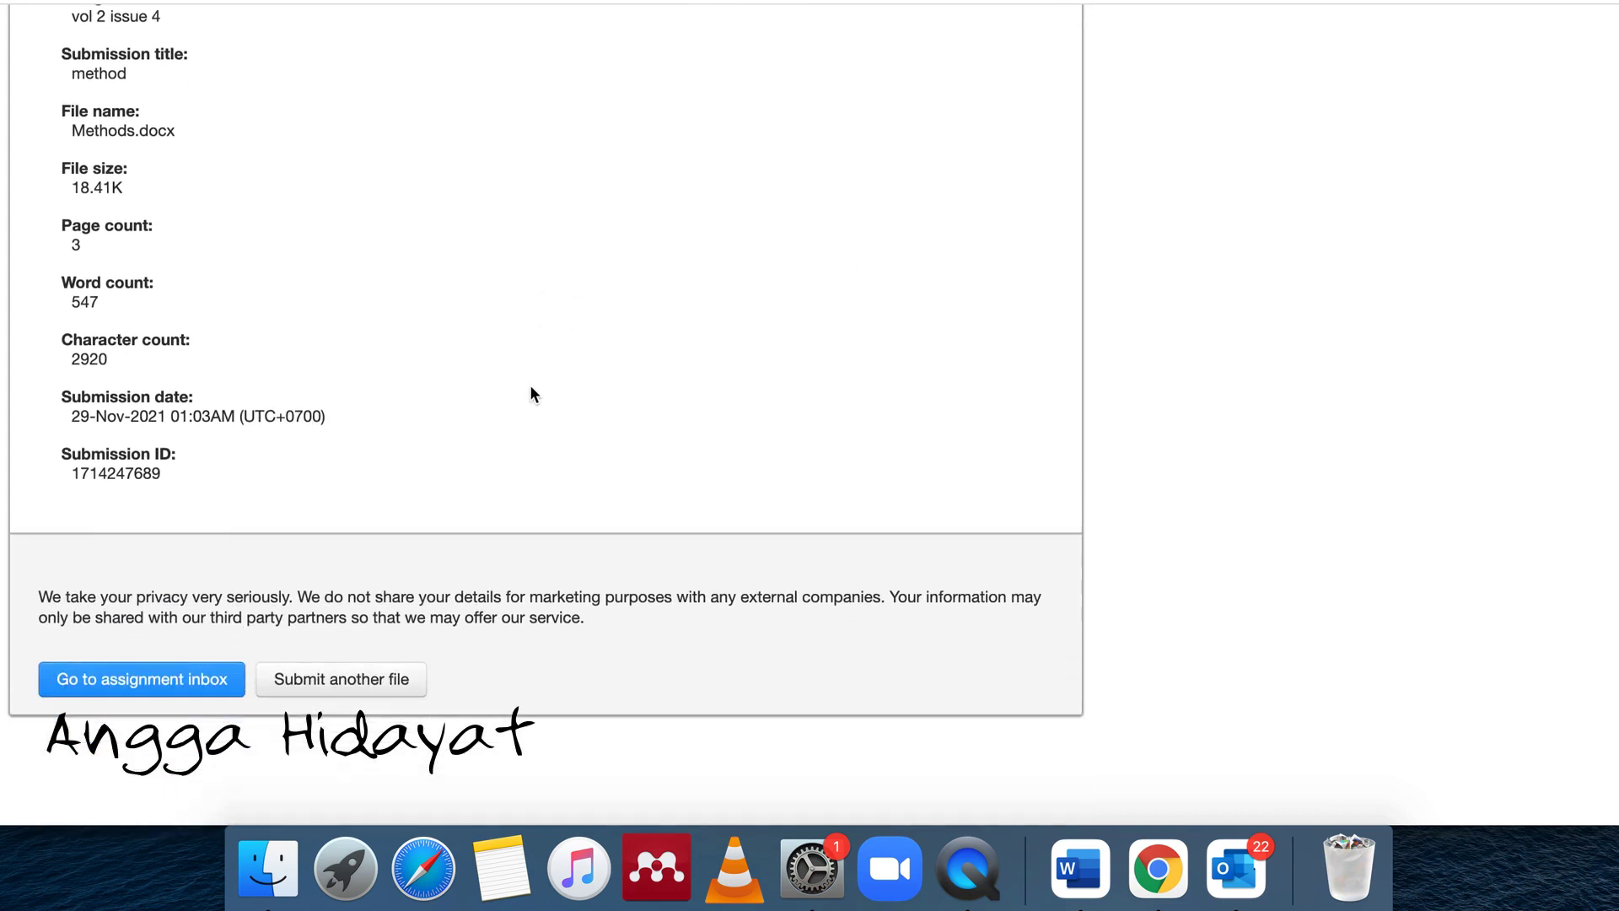
left_click(164, 691)
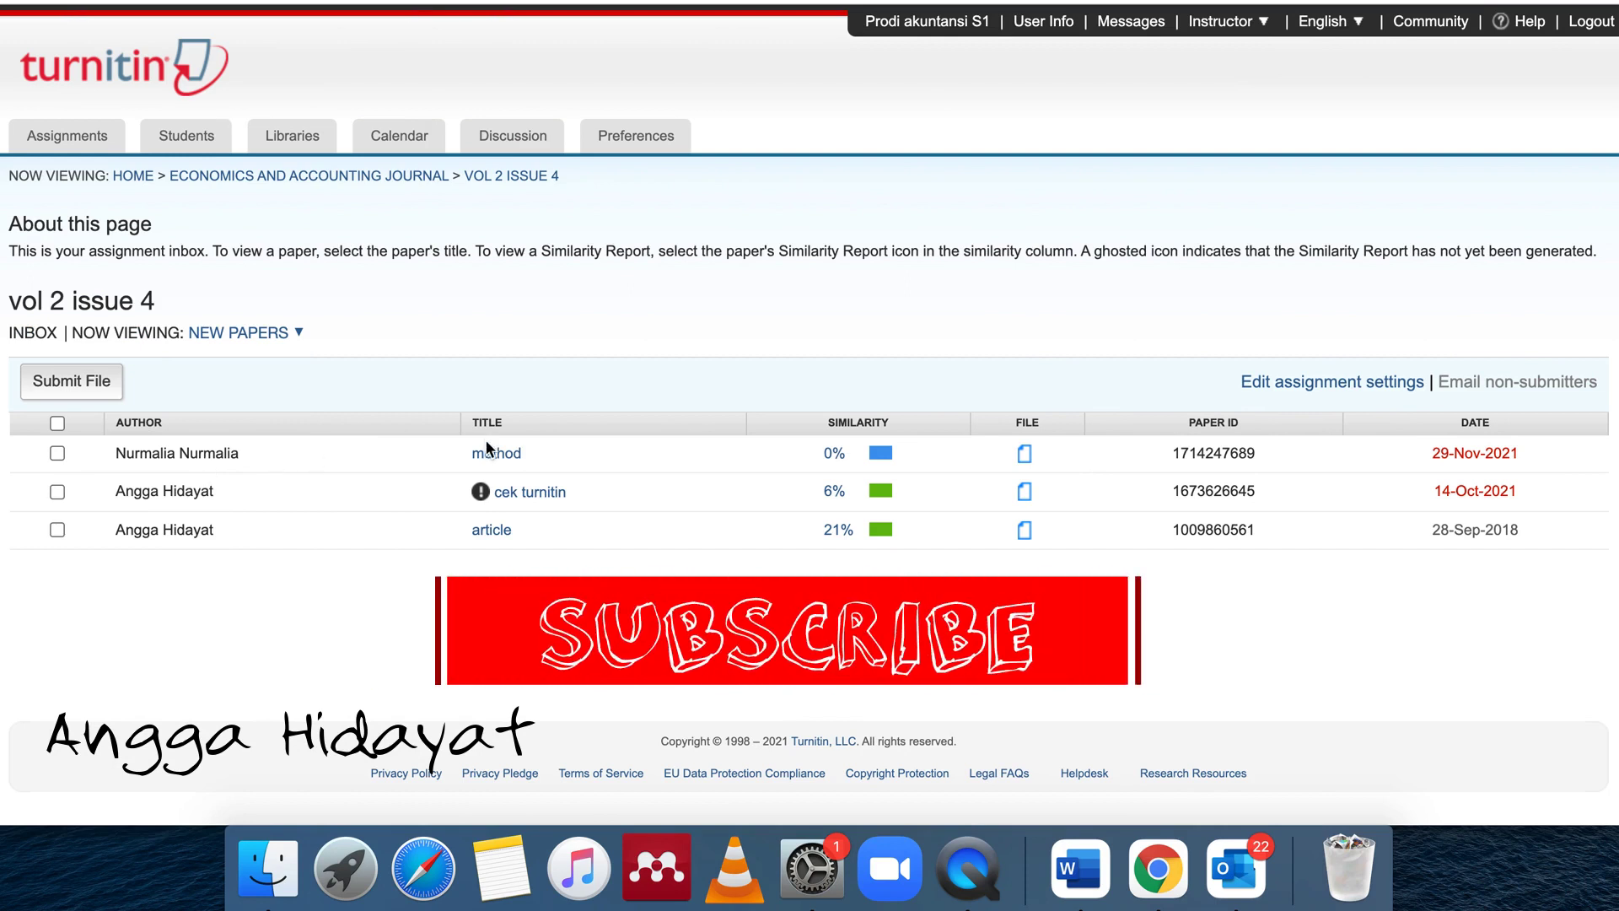
Open the method paper's similarity report and scroll through its 3 pages with 0 matches
left_click(882, 453)
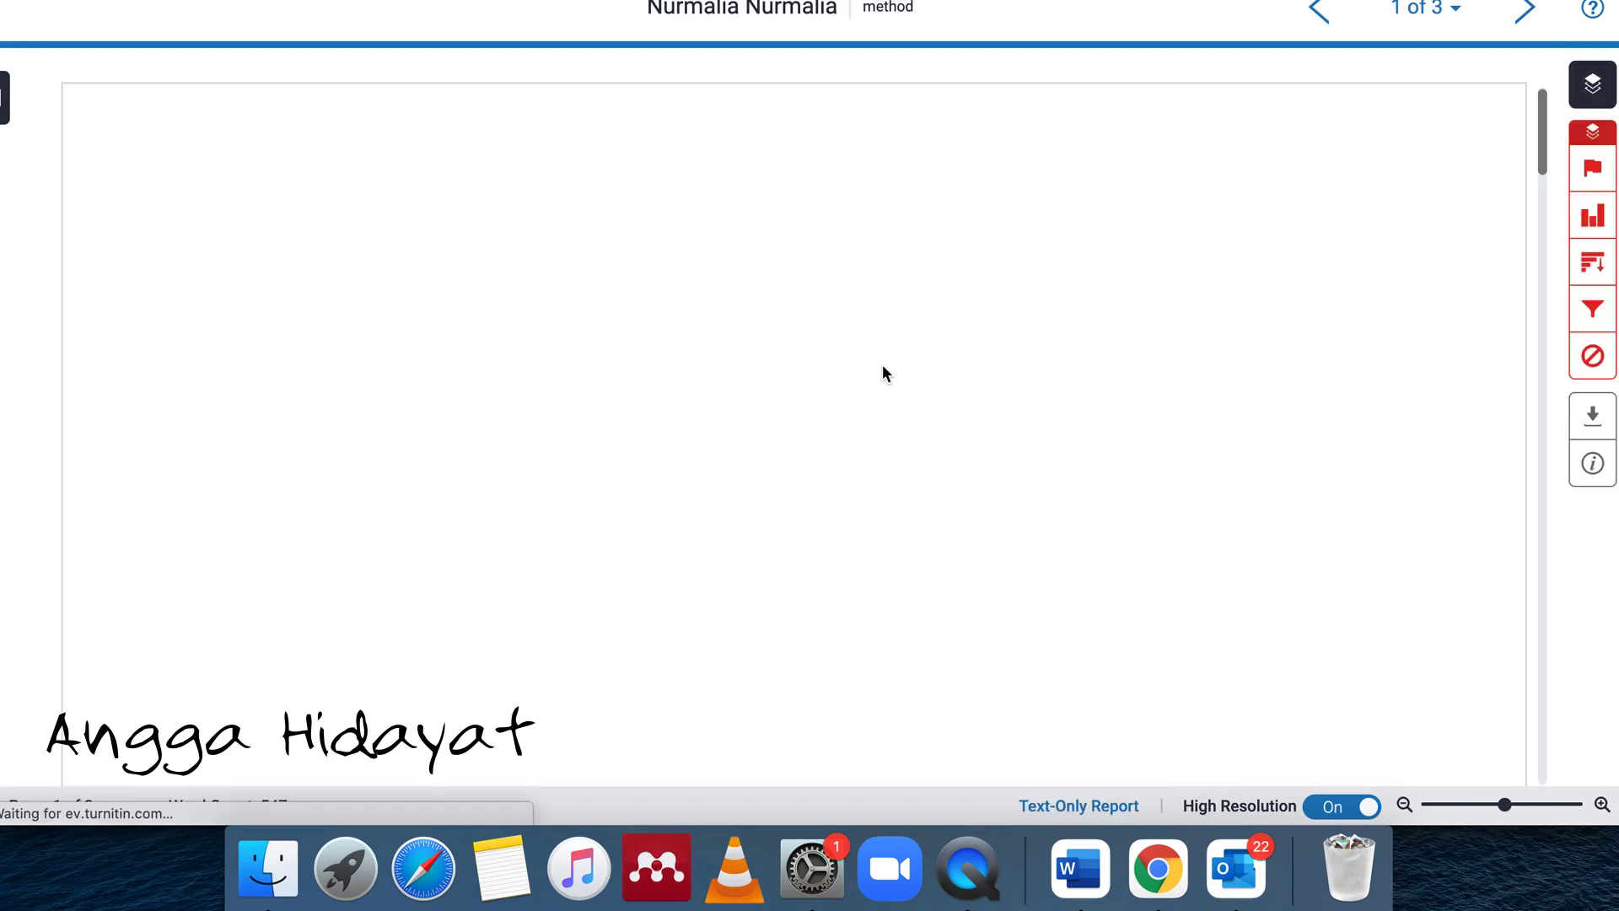
scroll(883, 368, "down", 6)
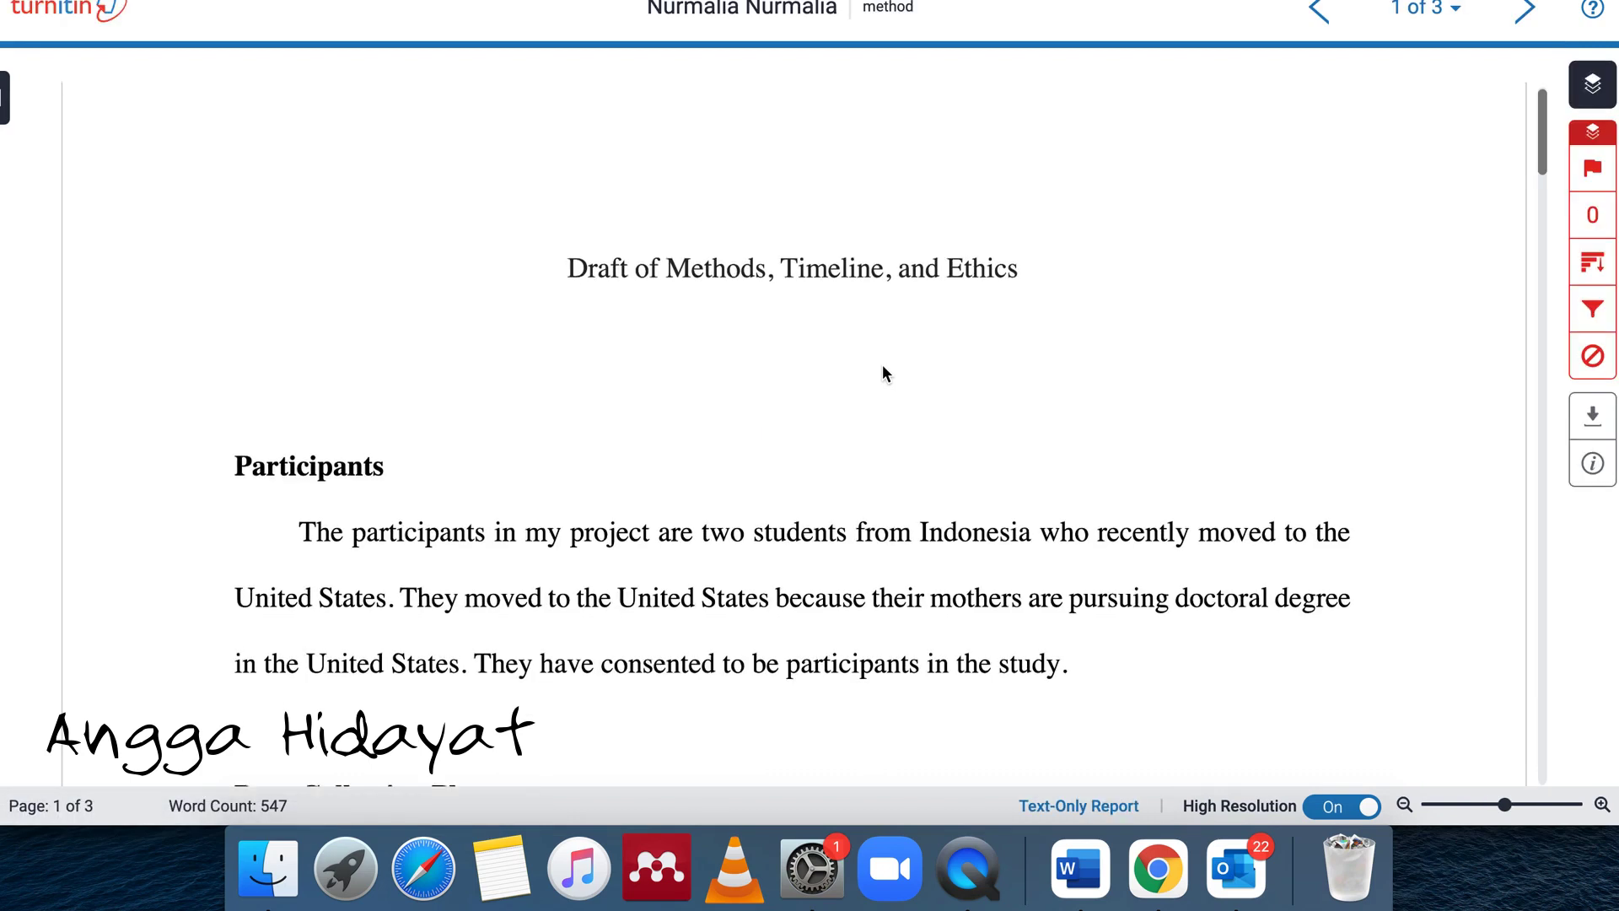
scroll(883, 370, "down", 15)
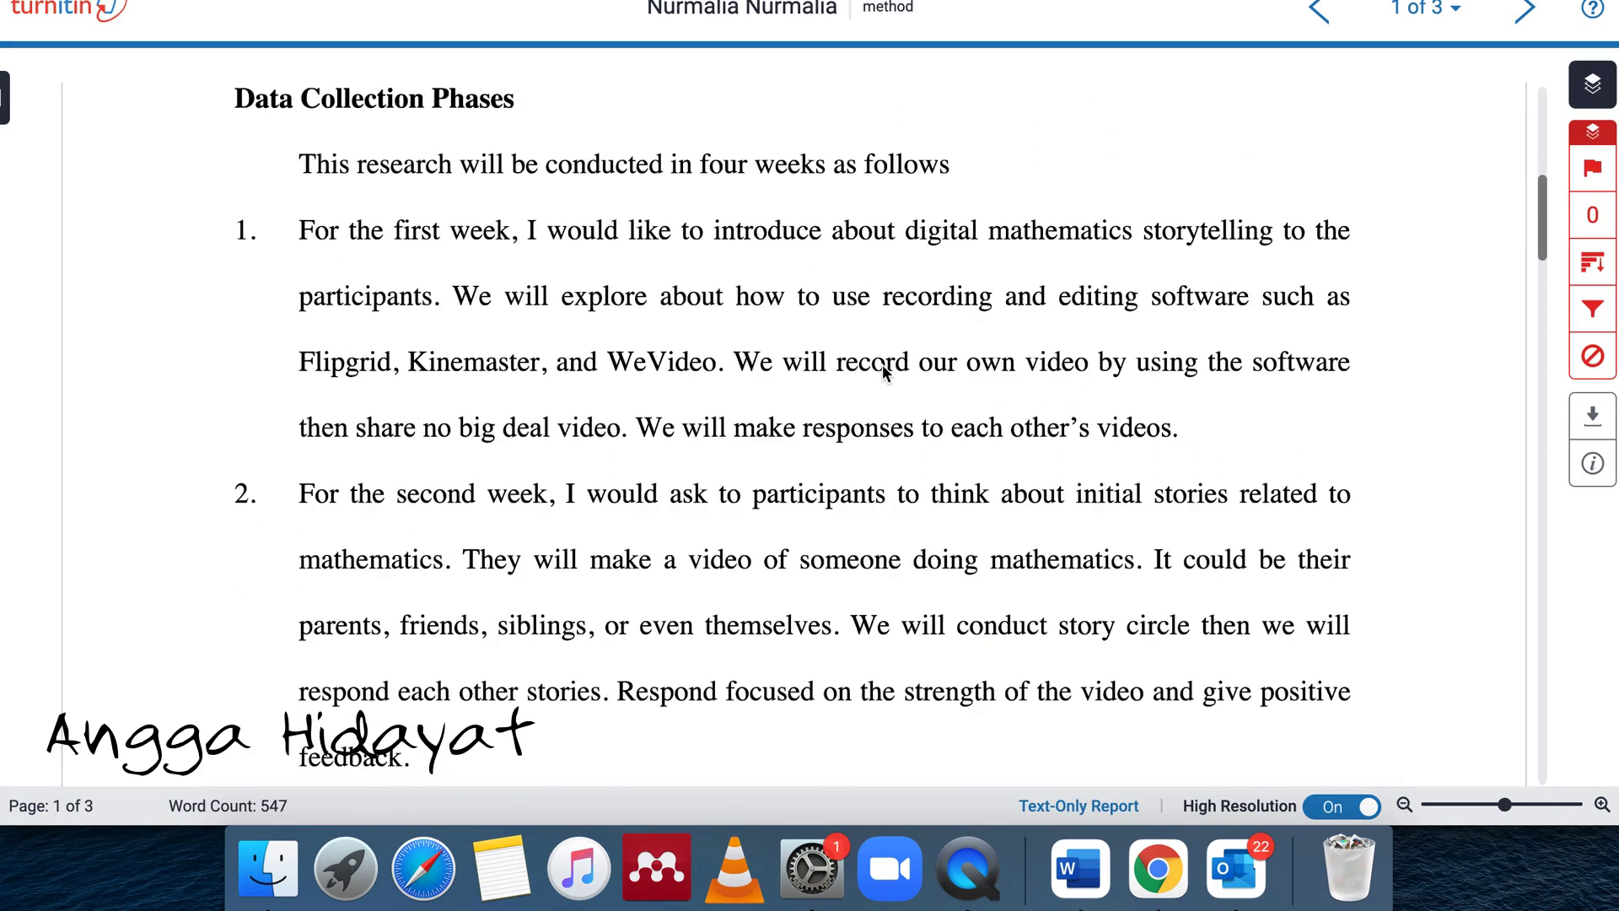
scroll(883, 371, "down", 15)
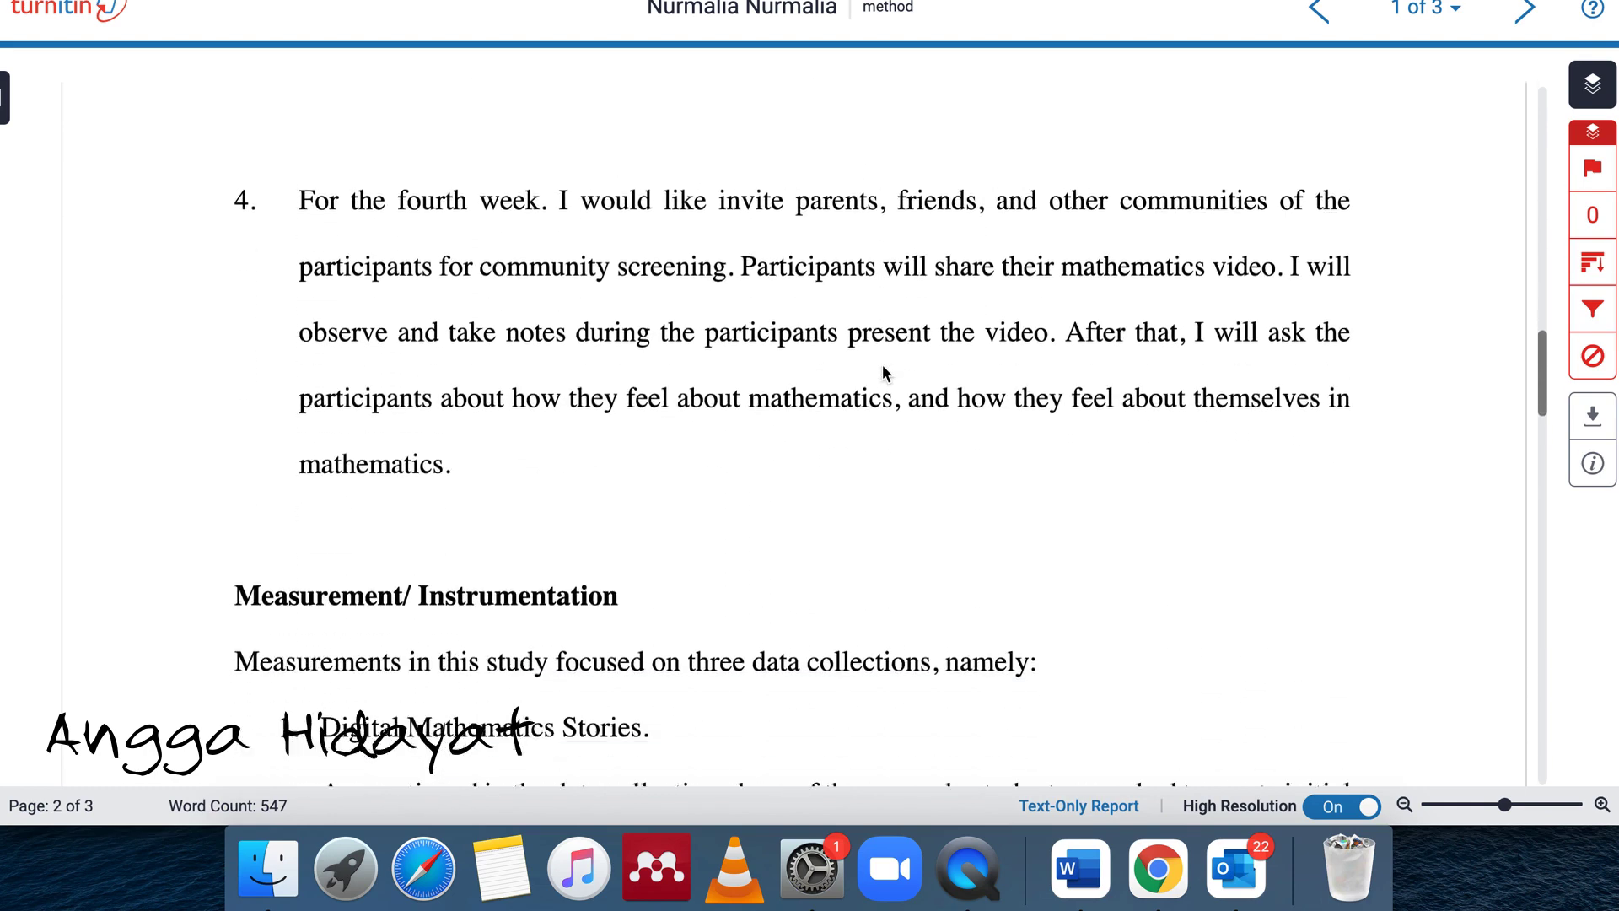
scroll(883, 371, "down", 12)
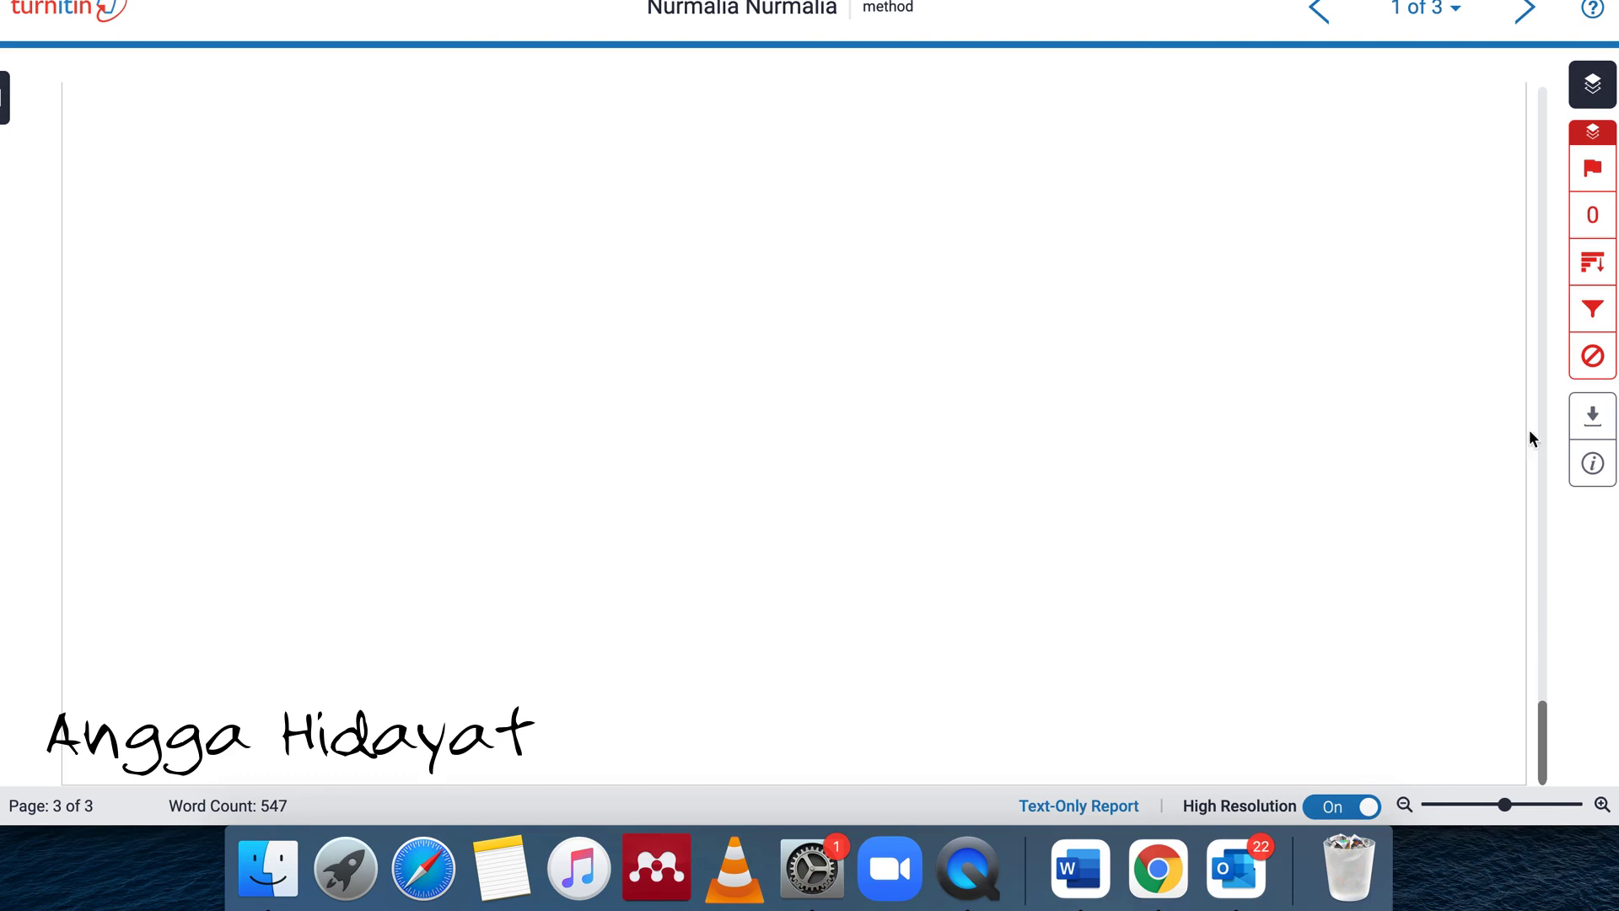
Download the report's current view as method.pdf and open the downloaded file
left_click(1593, 418)
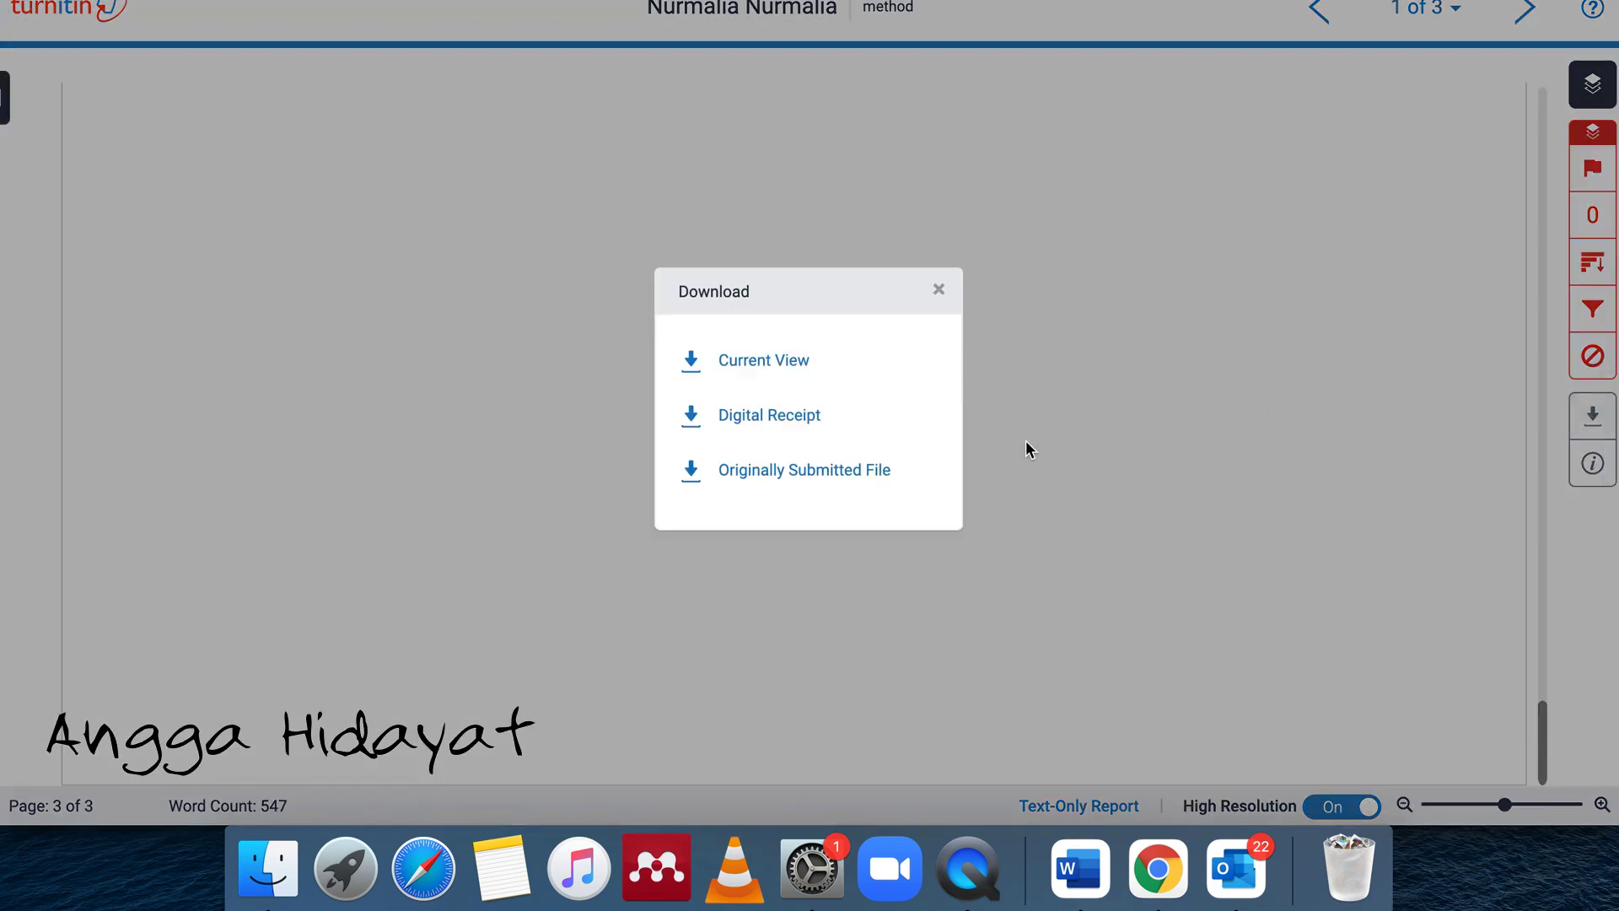
left_click(770, 363)
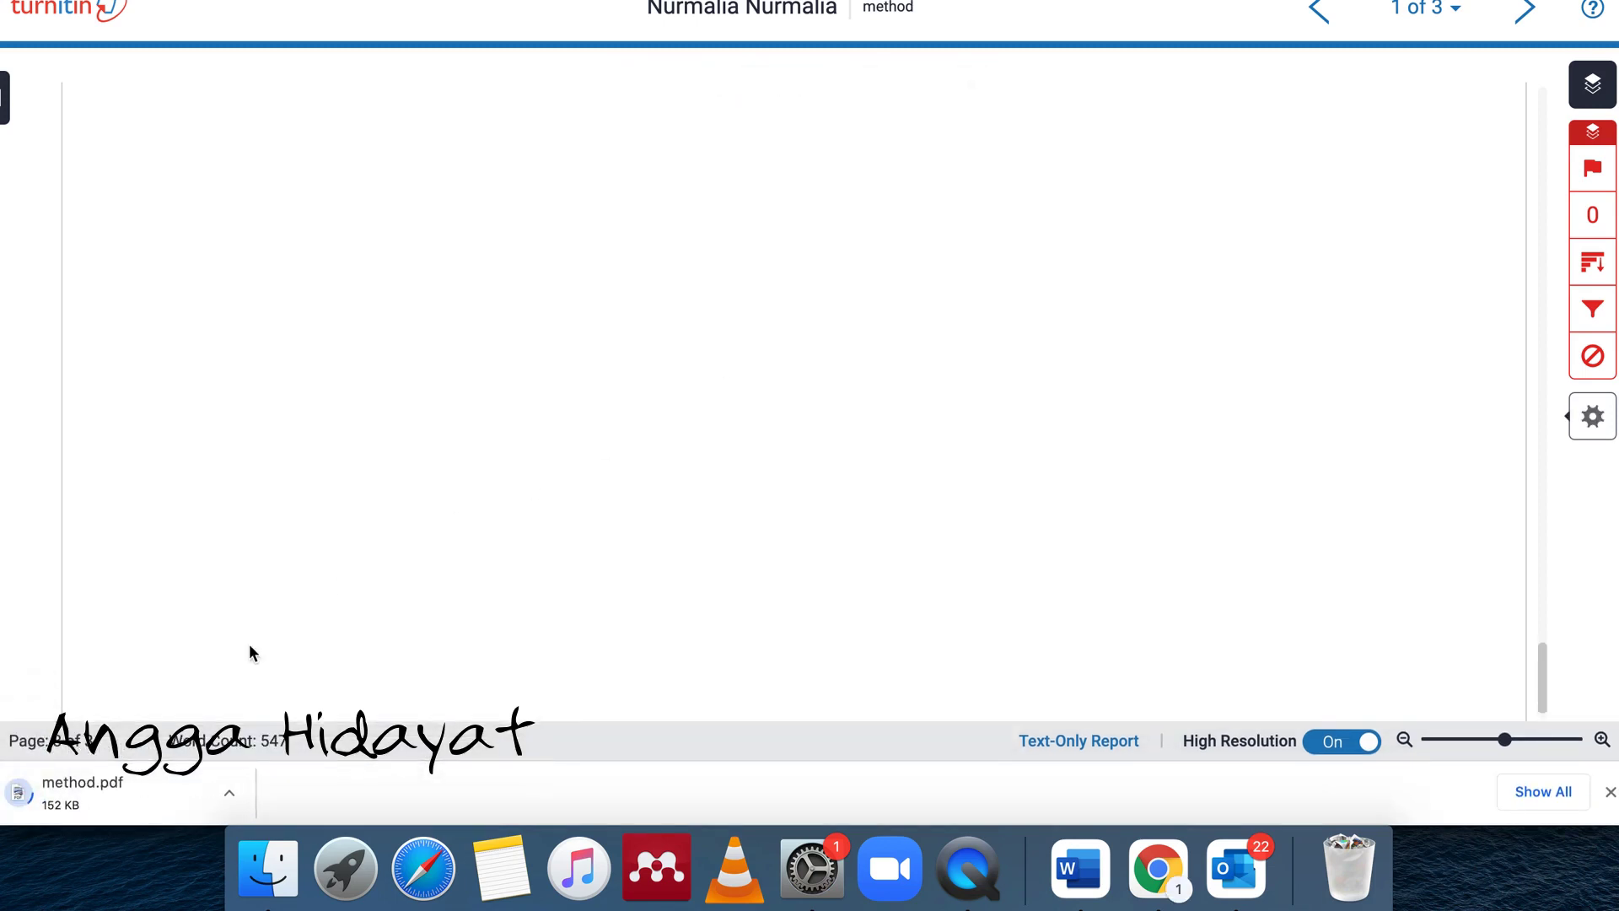
left_click(155, 791)
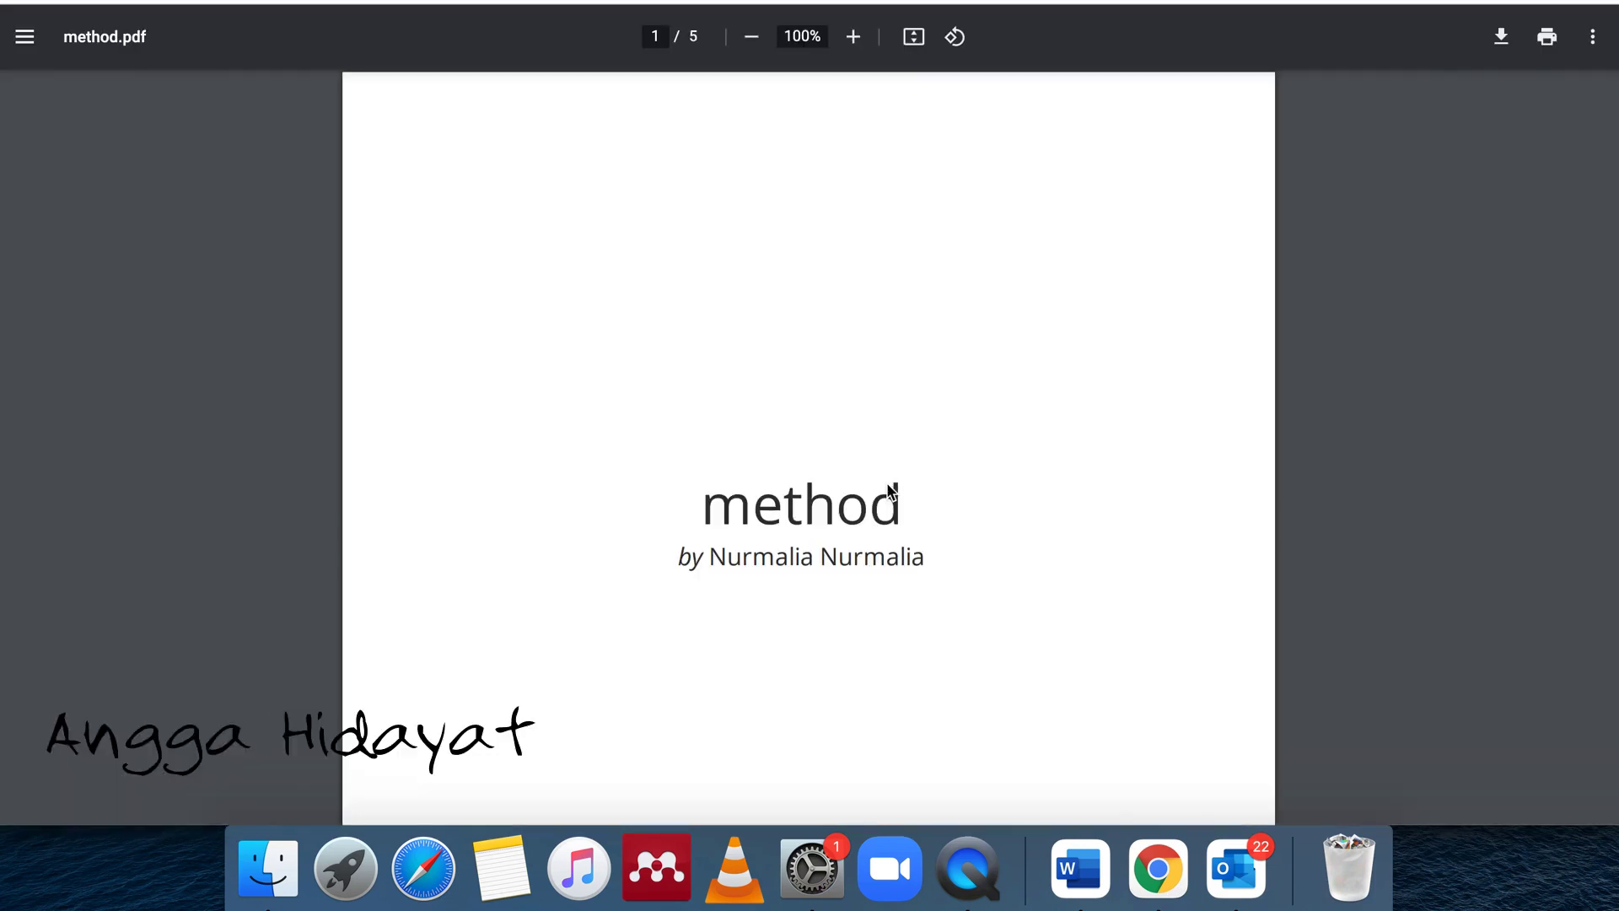
Scroll through method.pdf to the page-5 originality report showing a 0% similarity index
scroll(890, 489, "down", 10)
scroll(888, 487, "down", 15)
scroll(887, 489, "down", 15)
scroll(887, 489, "down", 10)
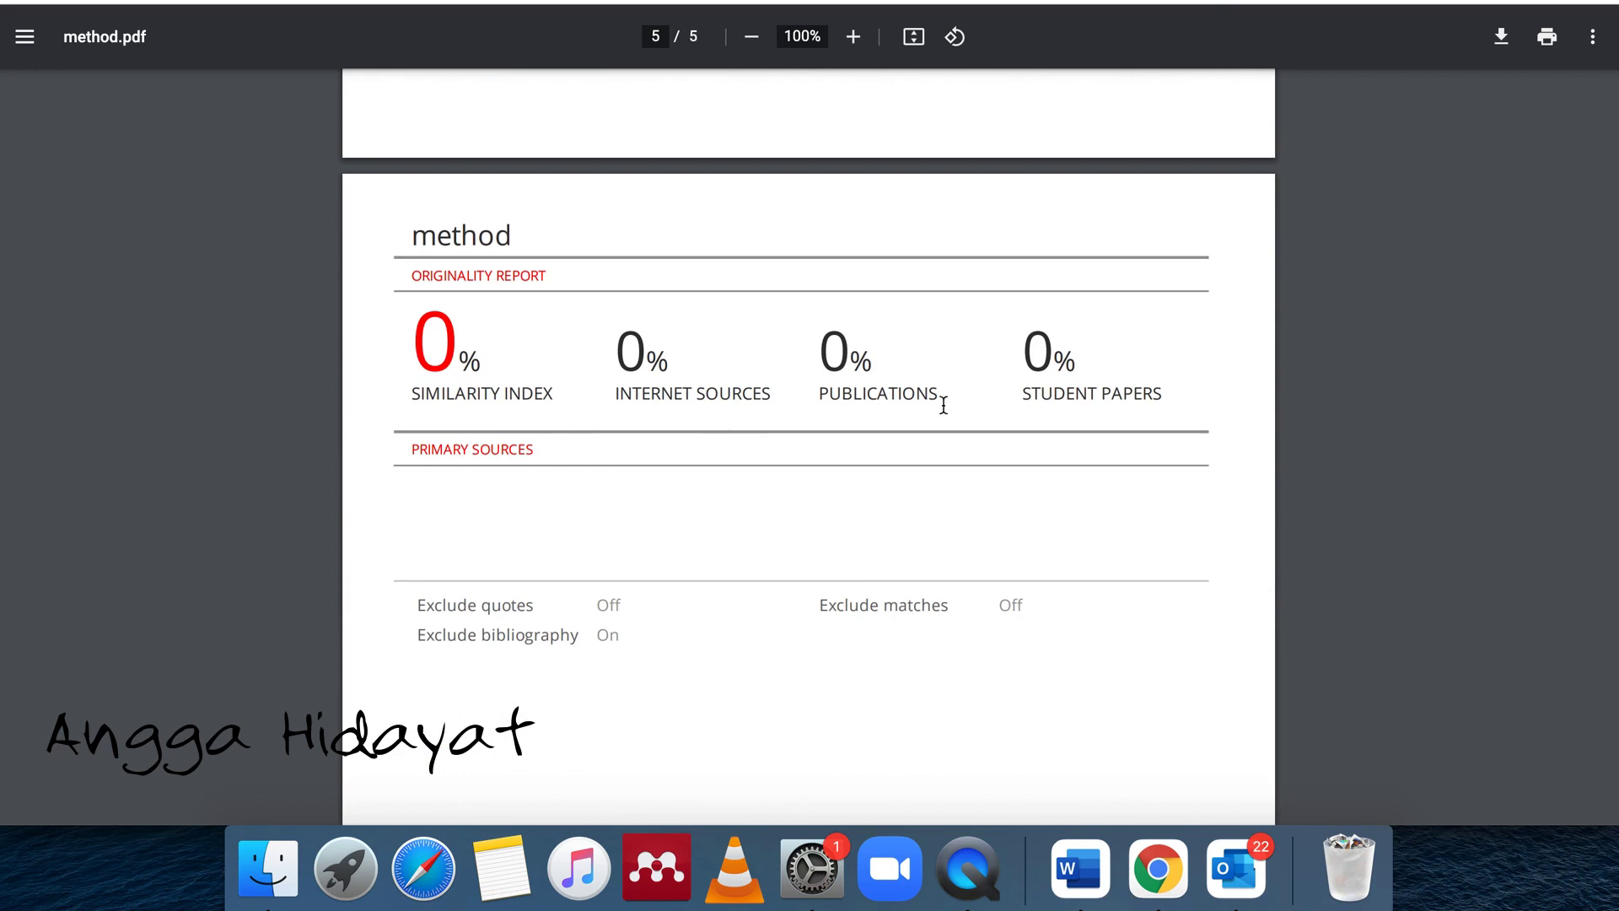
scroll(996, 531, "down", 5)
scroll(996, 532, "up", 8)
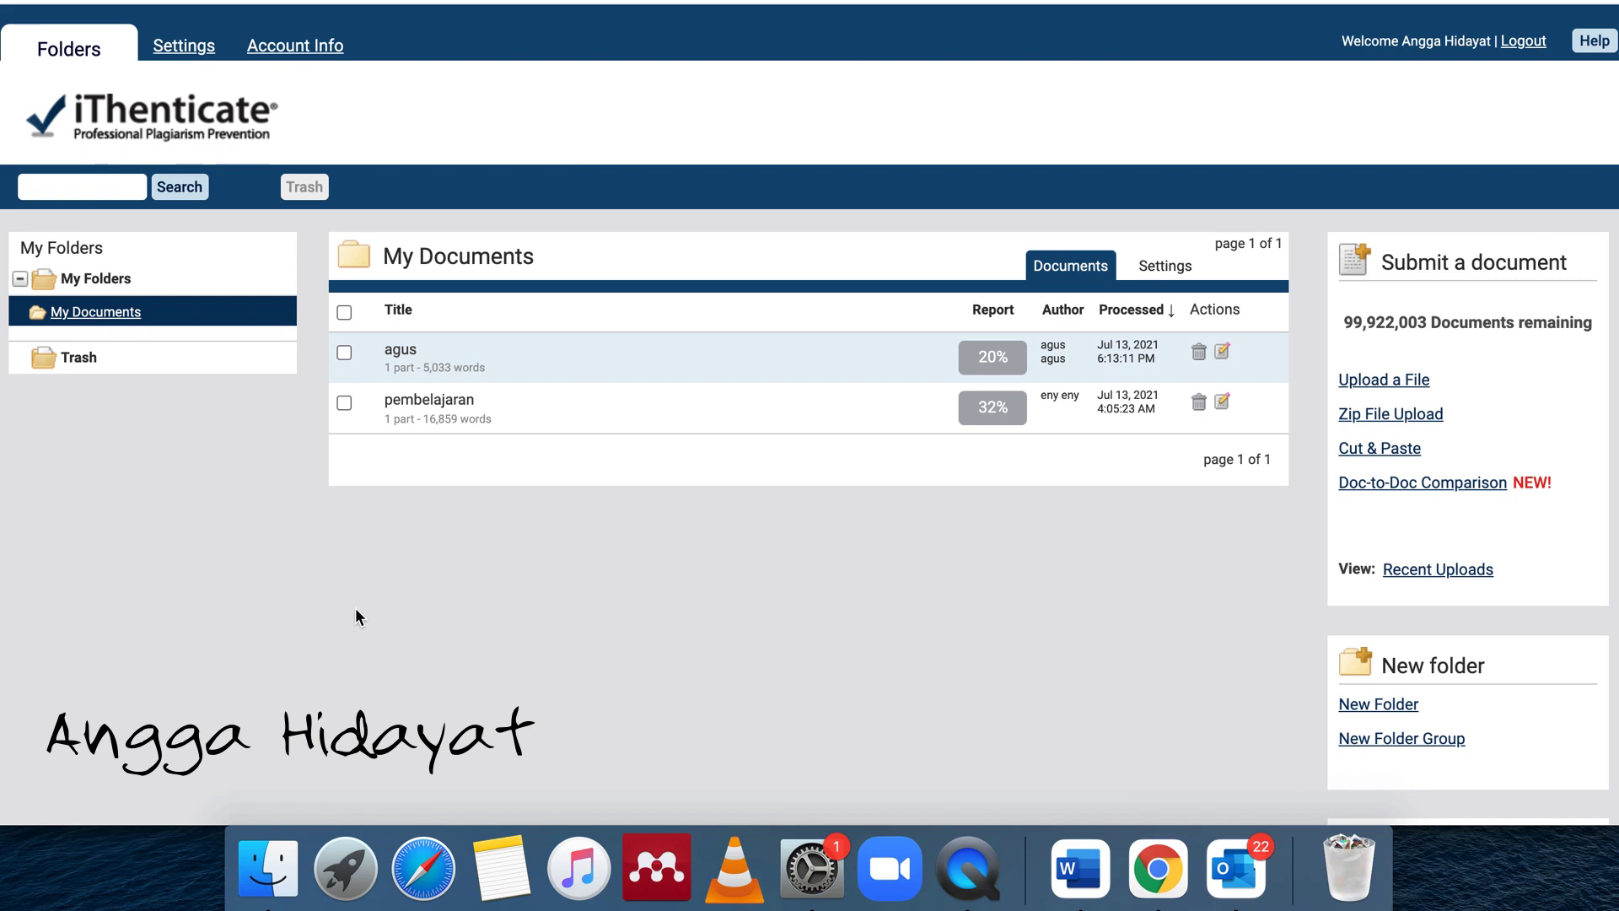
Scroll through iThenticate's My Documents, listing agus at 20% and pembelajaran at 32%
scroll(356, 616, "down", 3)
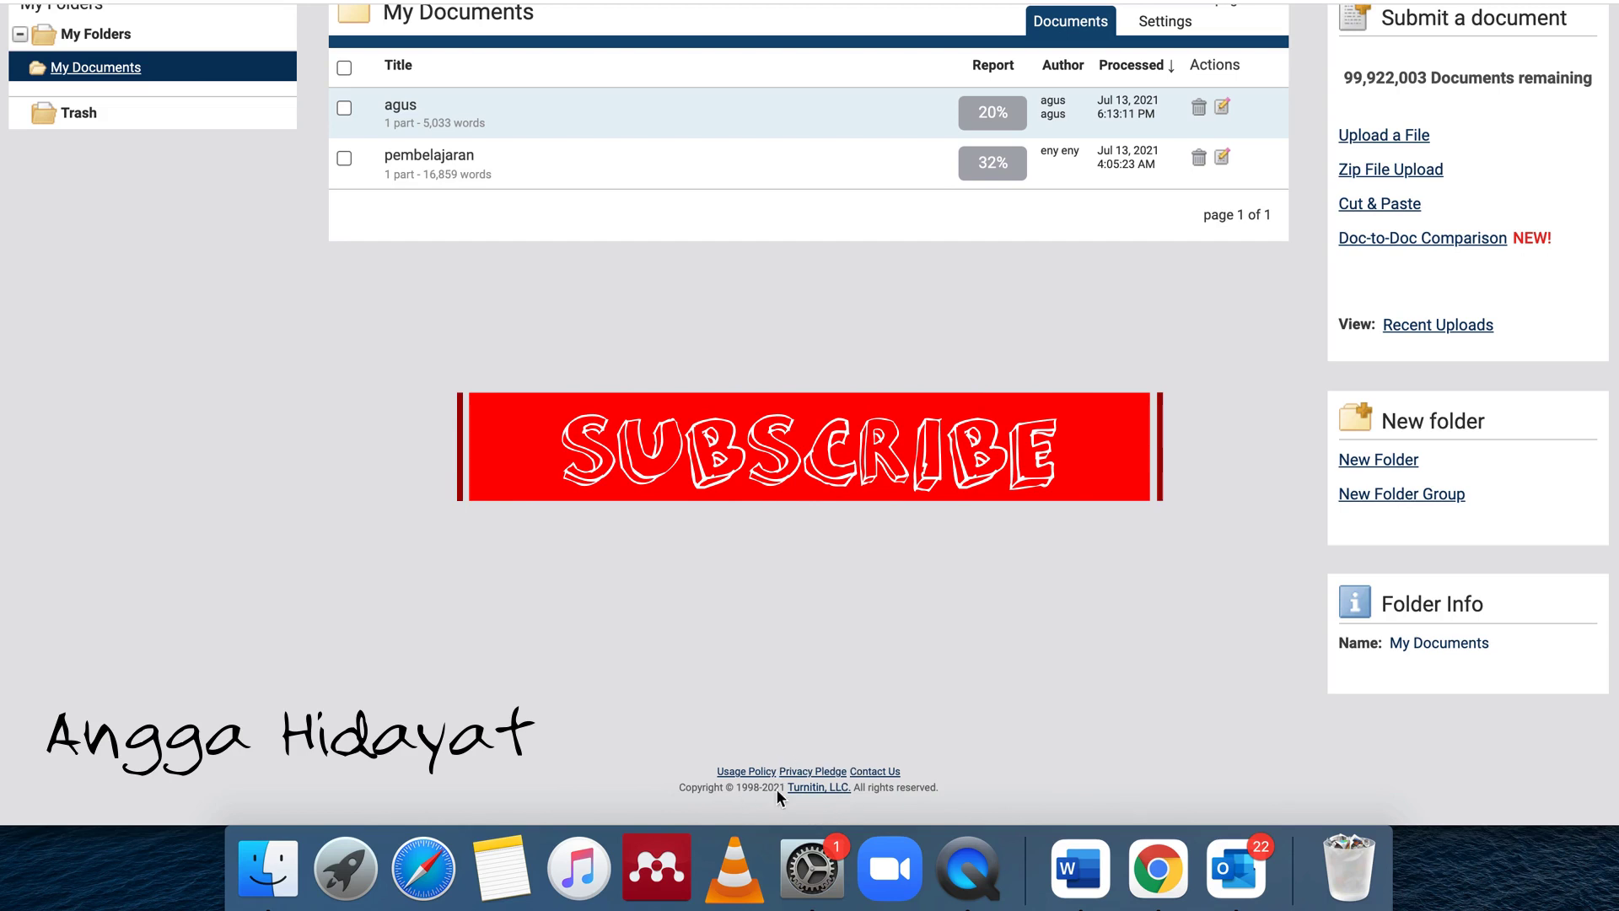
scroll(827, 599, "up", 3)
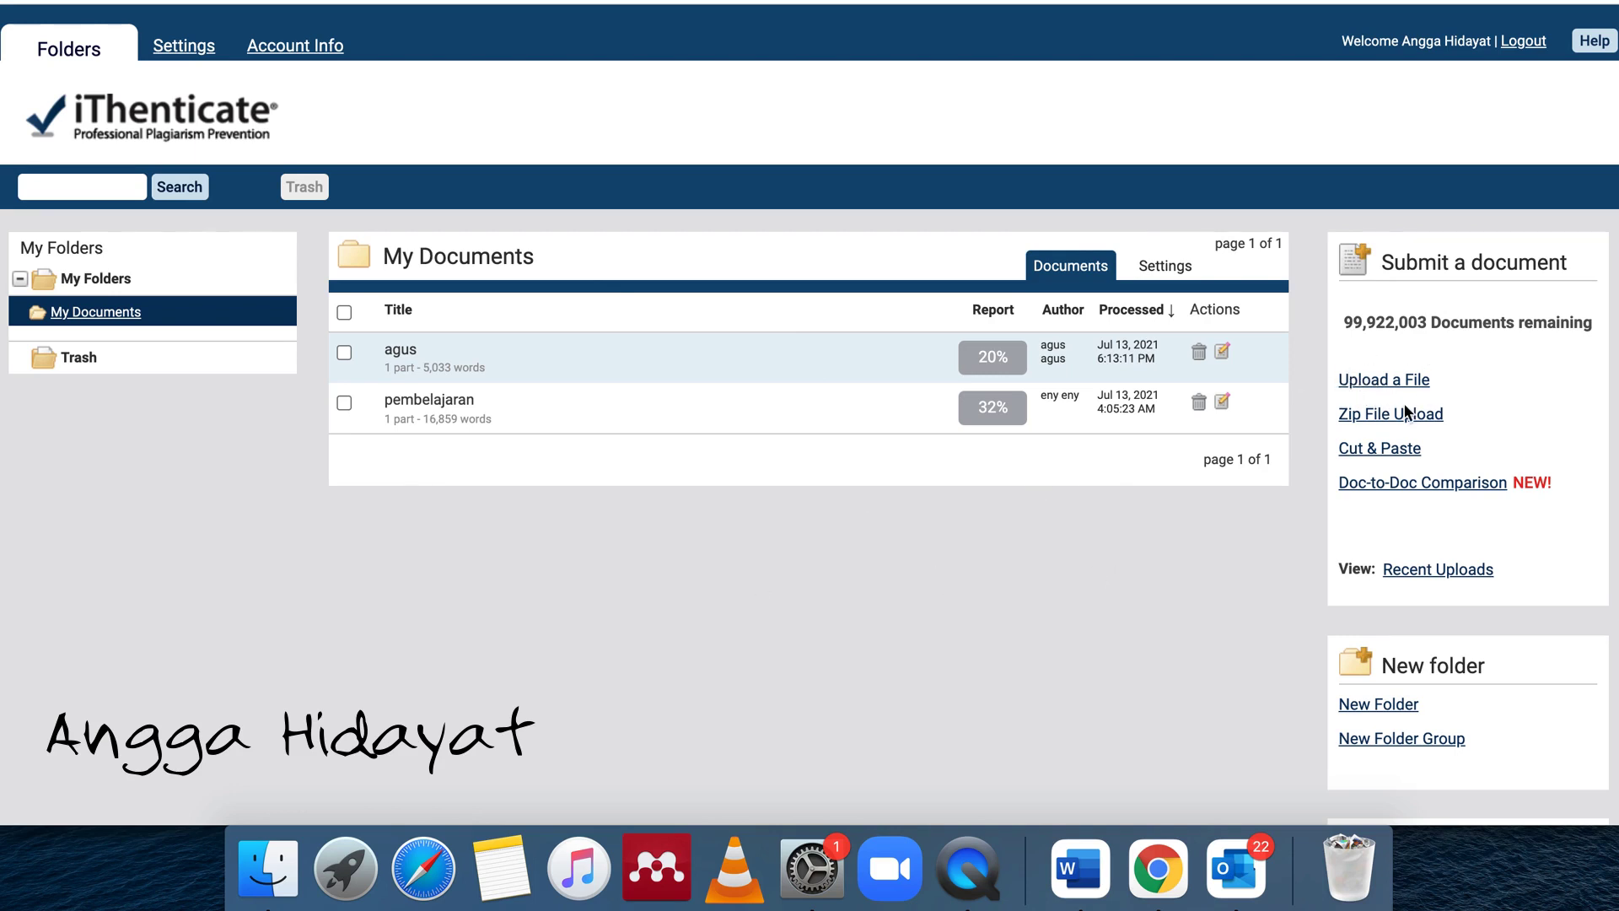
Start a new iThenticate upload, autofill the author's first and last name, and title it 'method'
left_click(1378, 381)
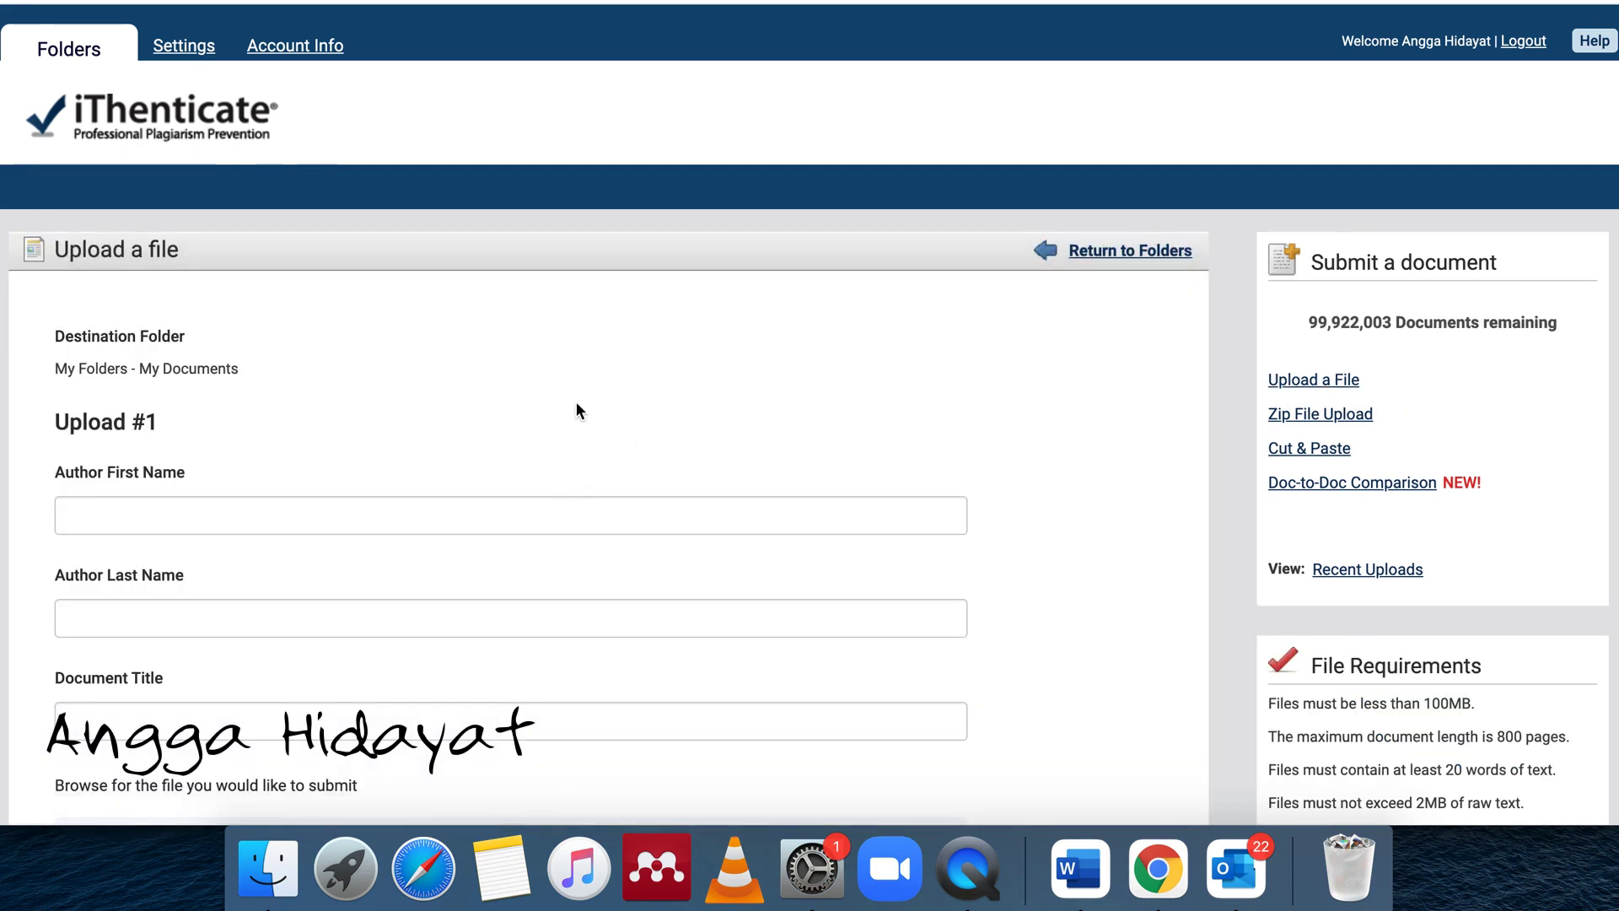
scroll(576, 401, "down", 3)
left_click(504, 355)
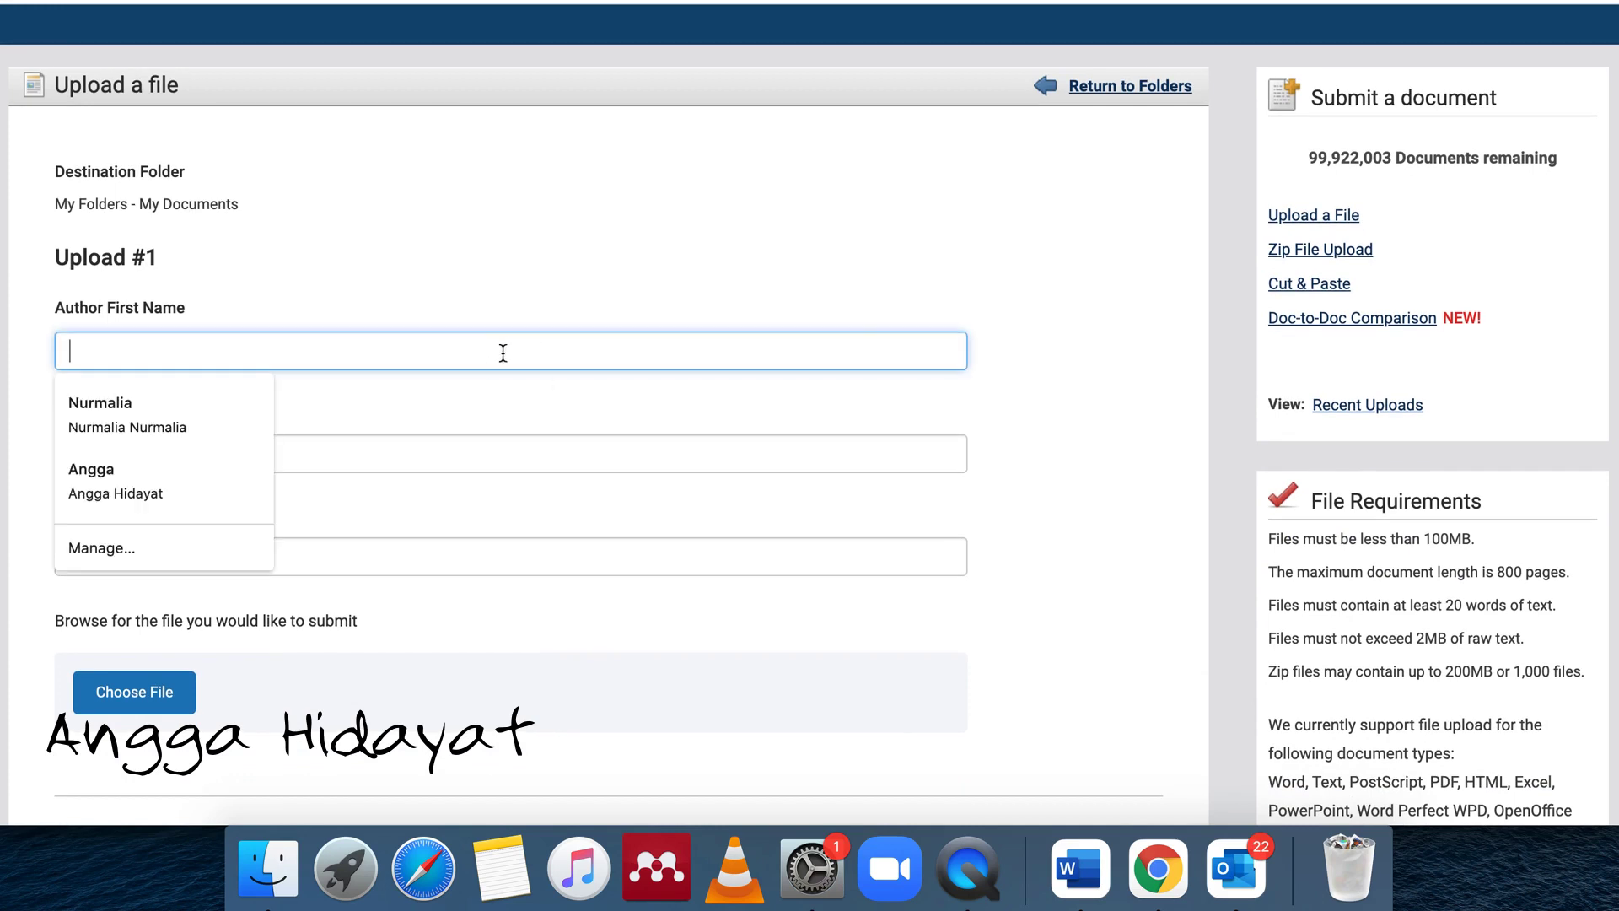
left_click(199, 424)
left_click(215, 561)
type("methood")
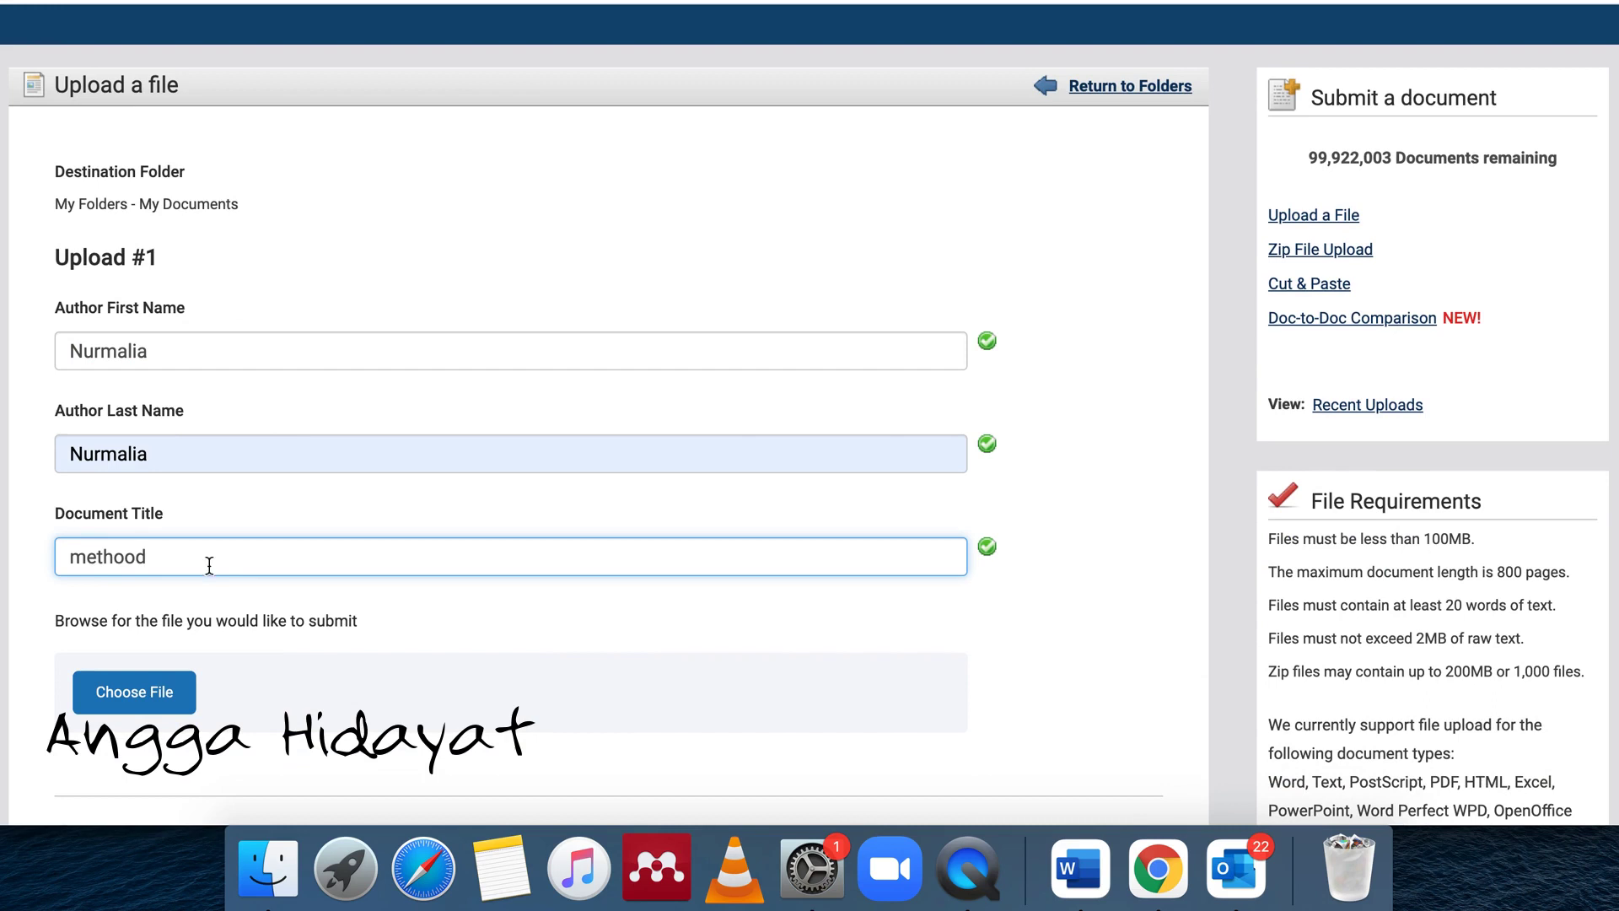
key("BackSpace")
key("BackSpace")
type("d")
Attach Methods.docx (18.9 KB) to the upload form
left_click(102, 696)
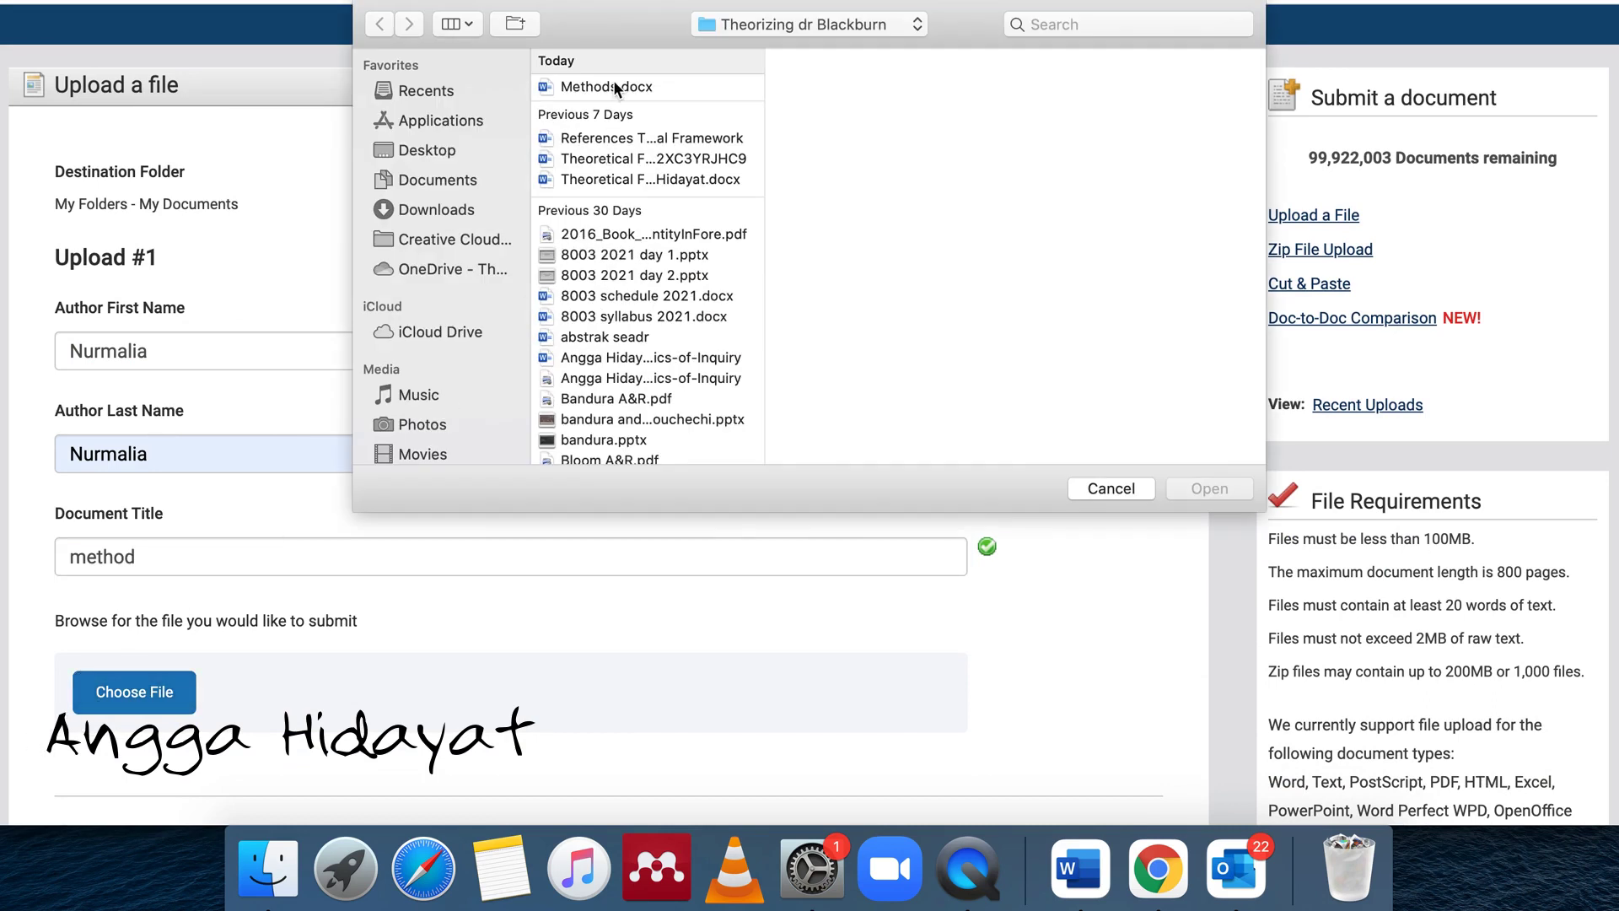
left_click(614, 86)
left_click(1213, 487)
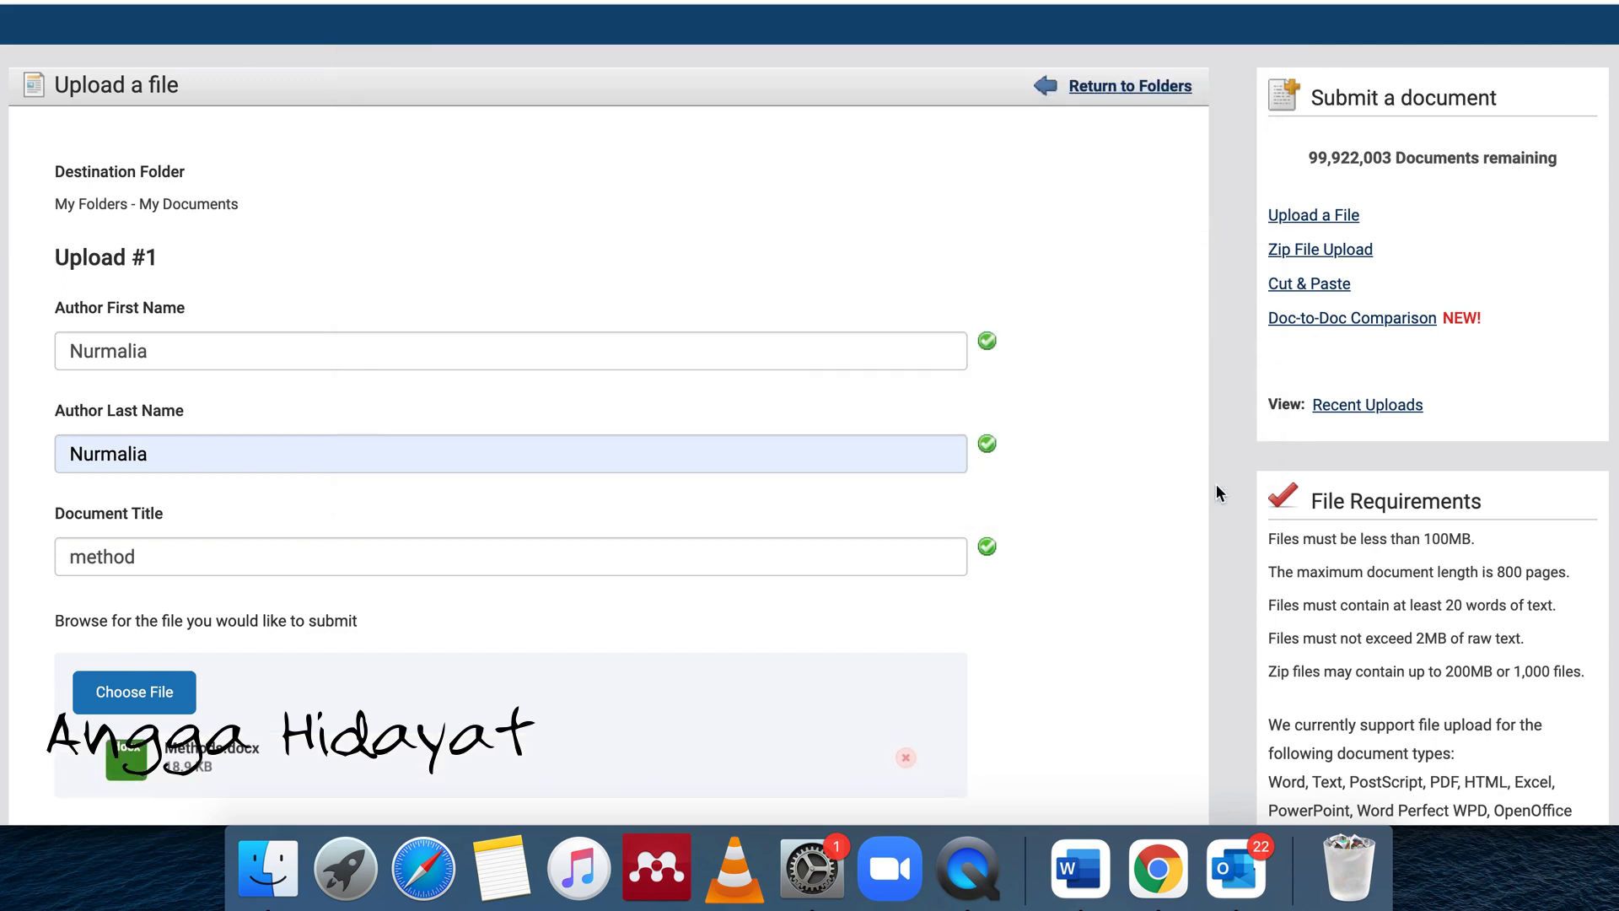
scroll(1132, 555, "down", 5)
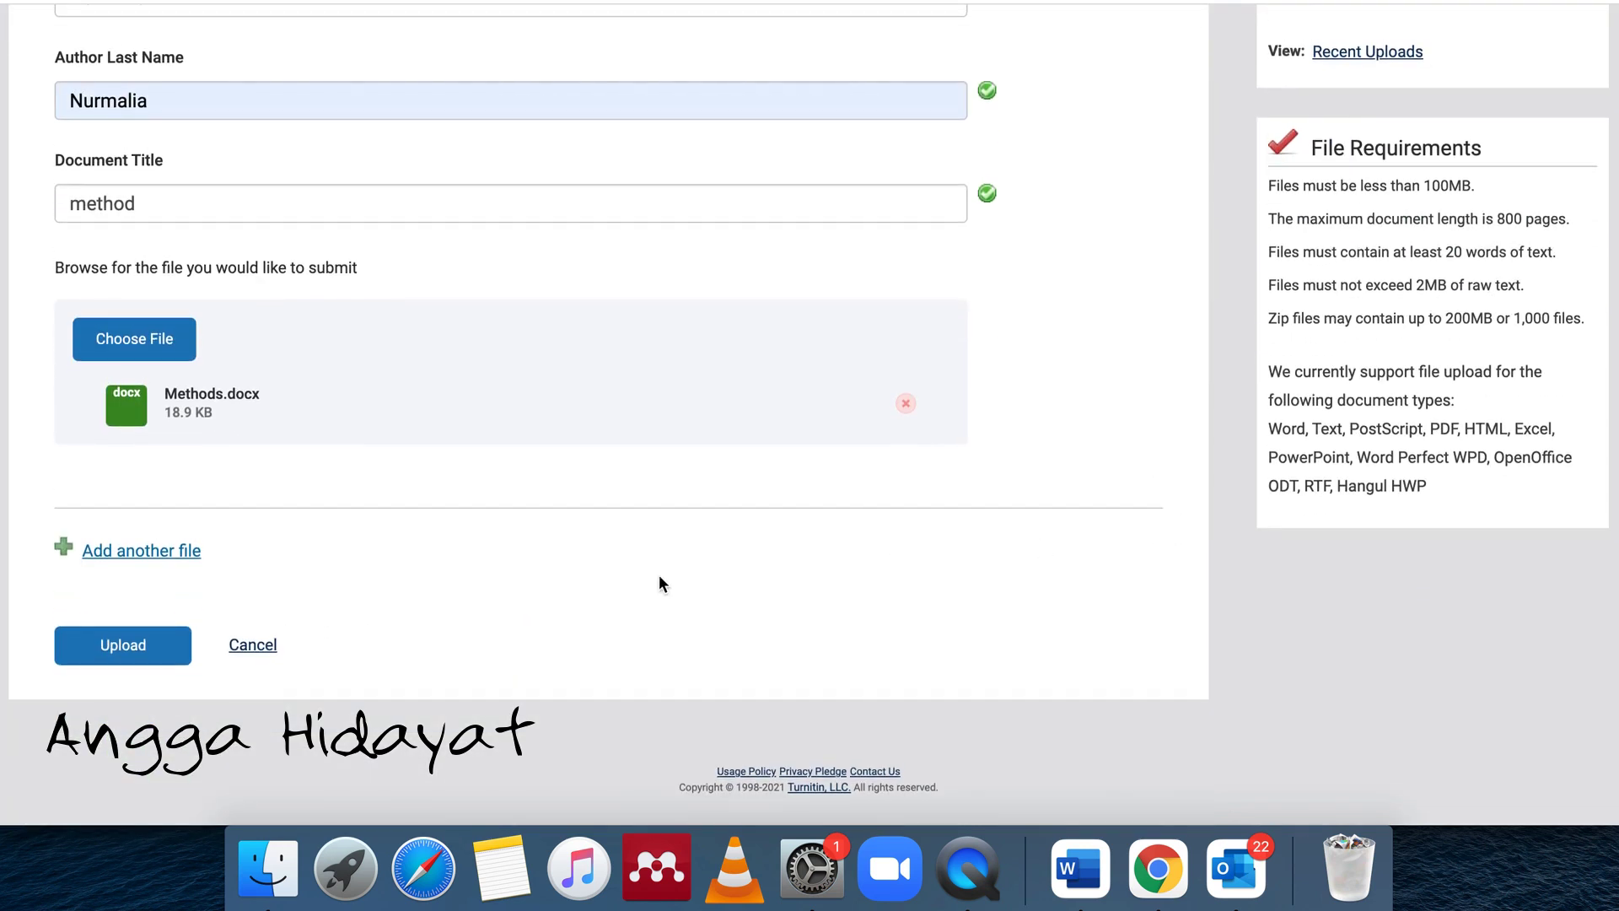
Upload the 'method' document and open its 0% similarity report (547 words)
left_click(133, 658)
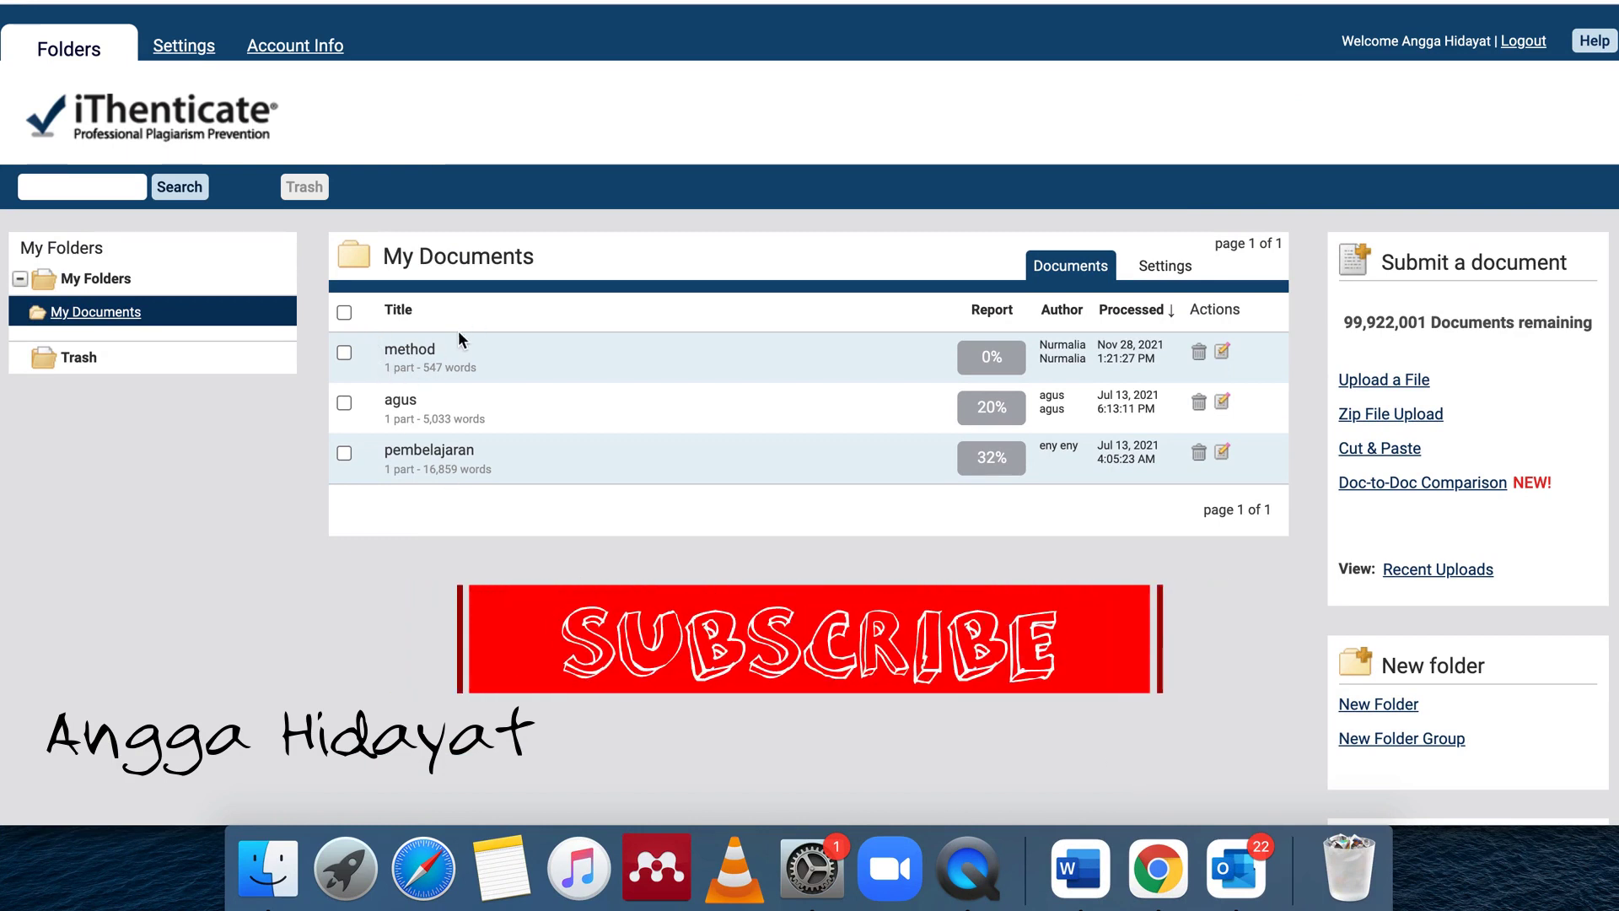
left_click(993, 360)
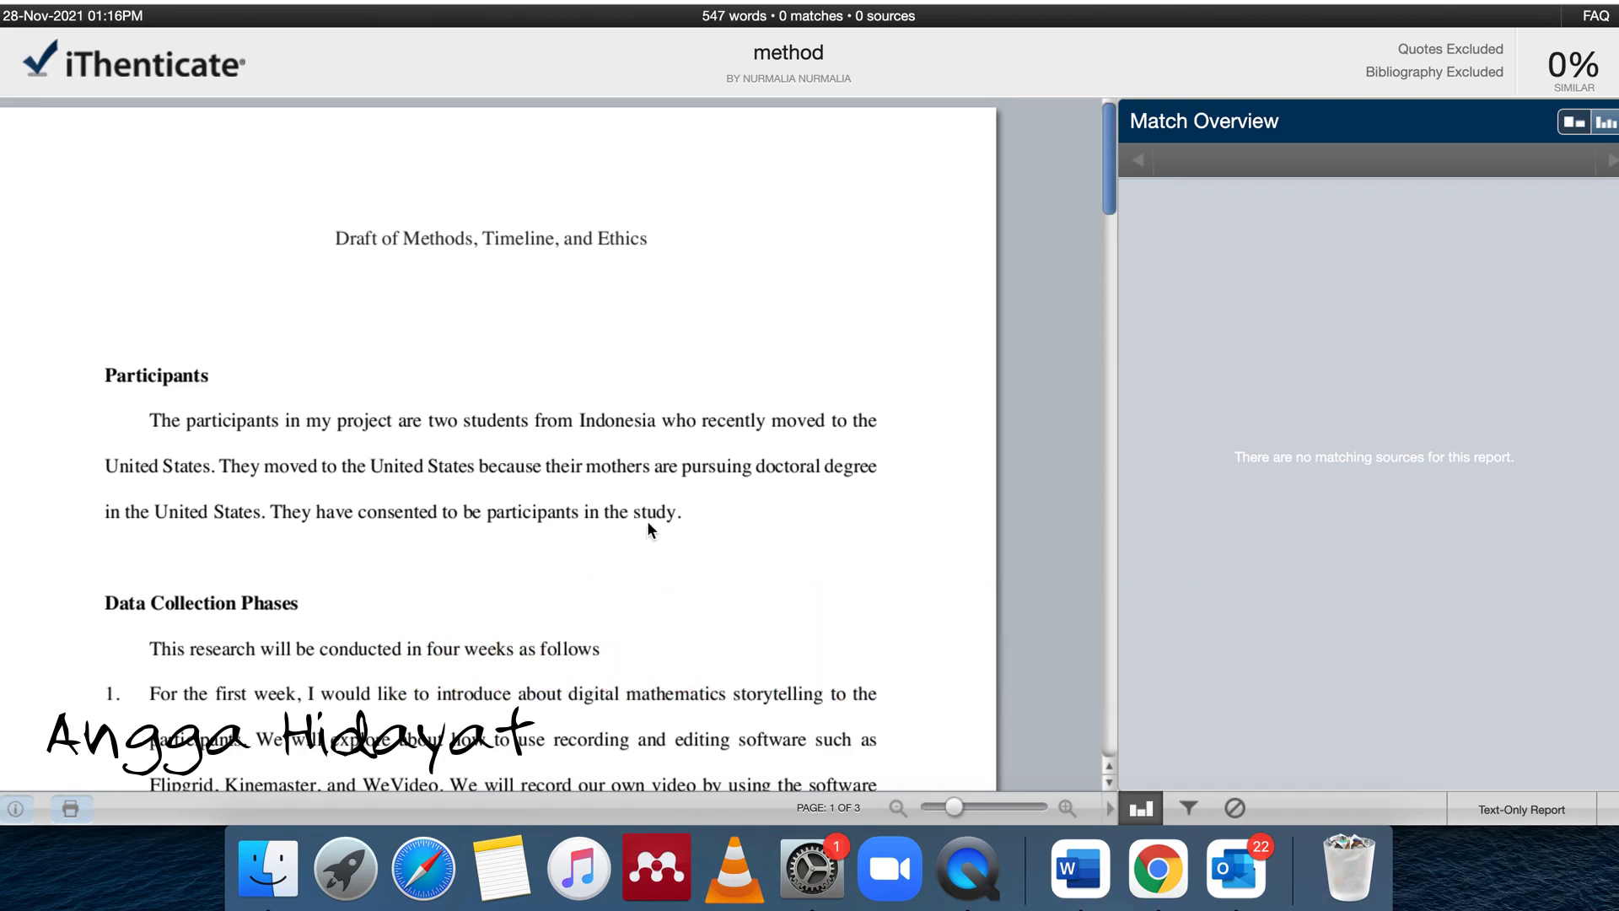
Scroll through the 3-page 'method' report, including the Analysis section, confirming no matching sources
scroll(648, 524, "down", 10)
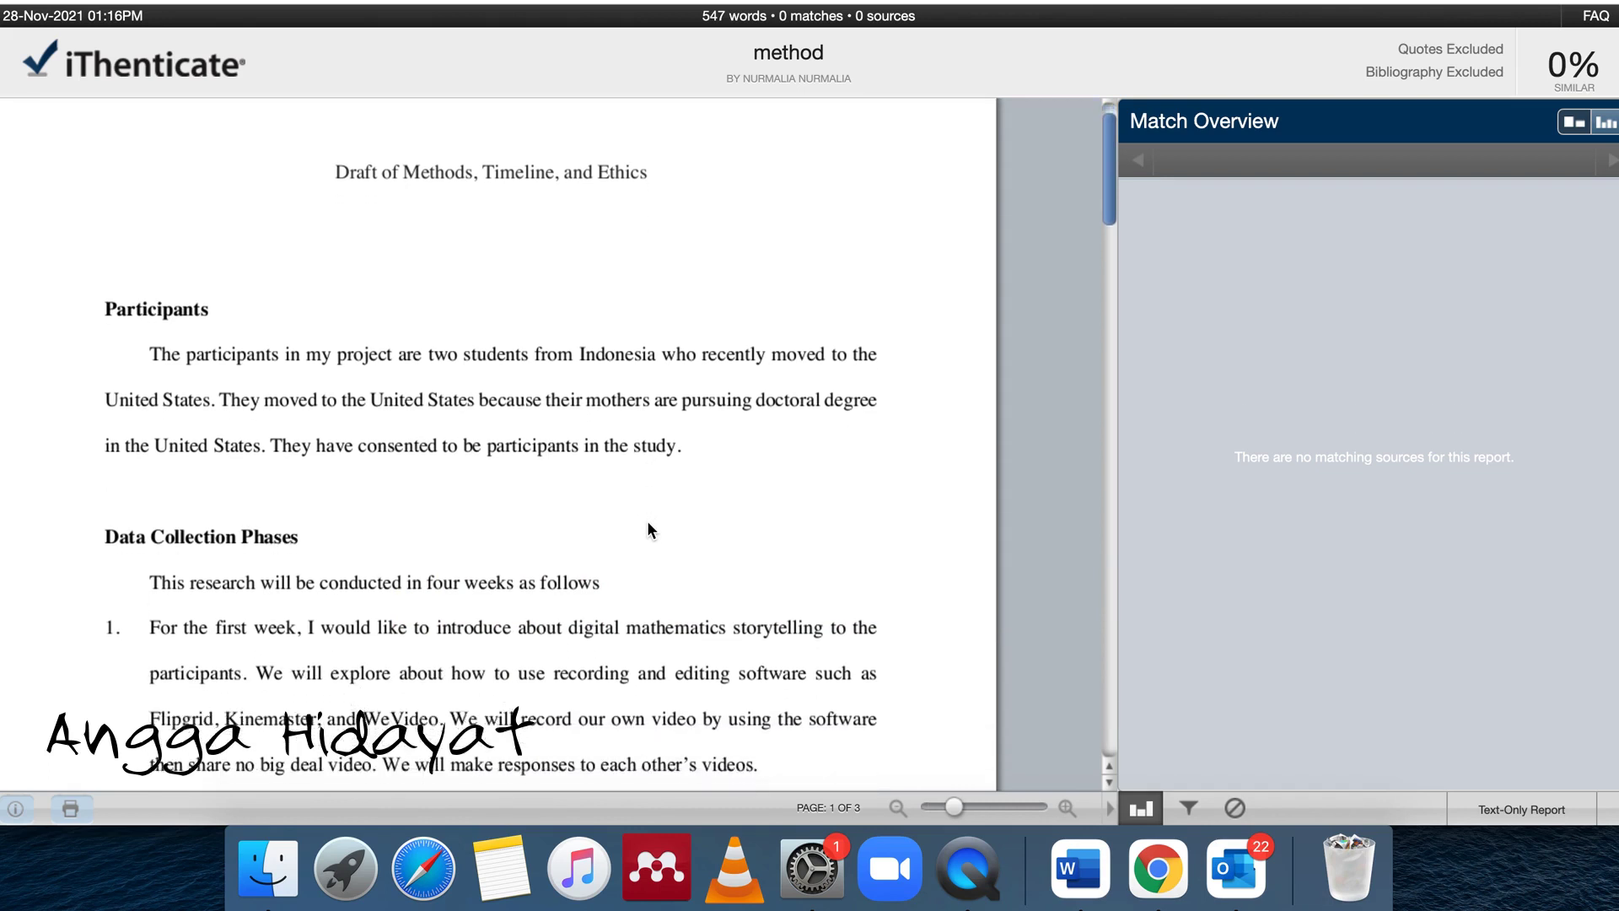
scroll(646, 520, "down", 20)
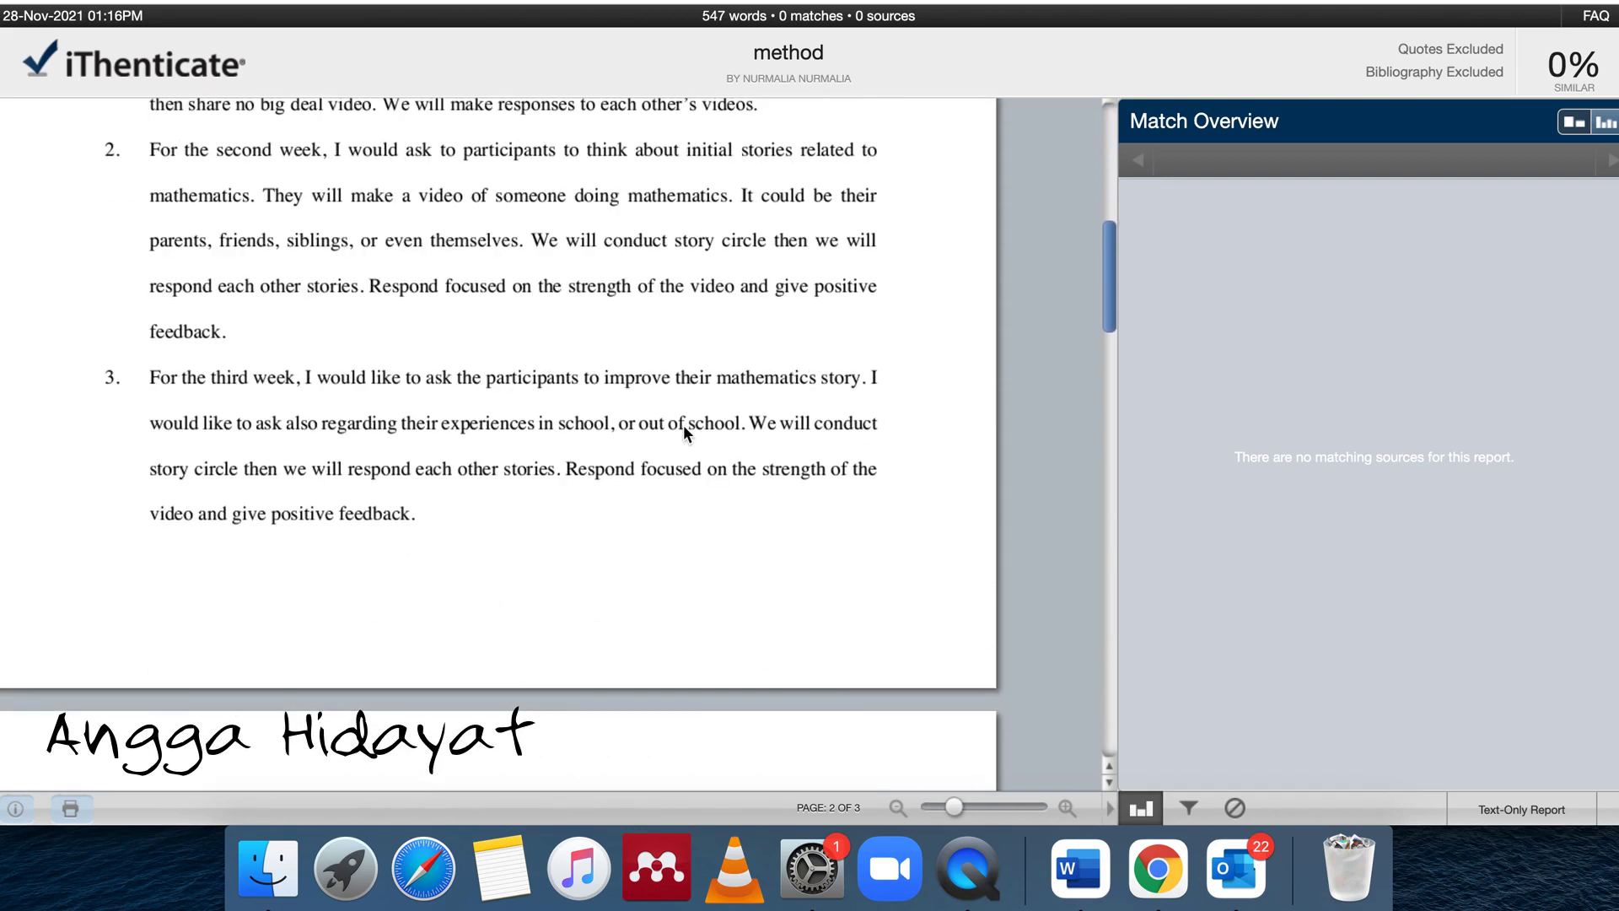
scroll(685, 428, "down", 20)
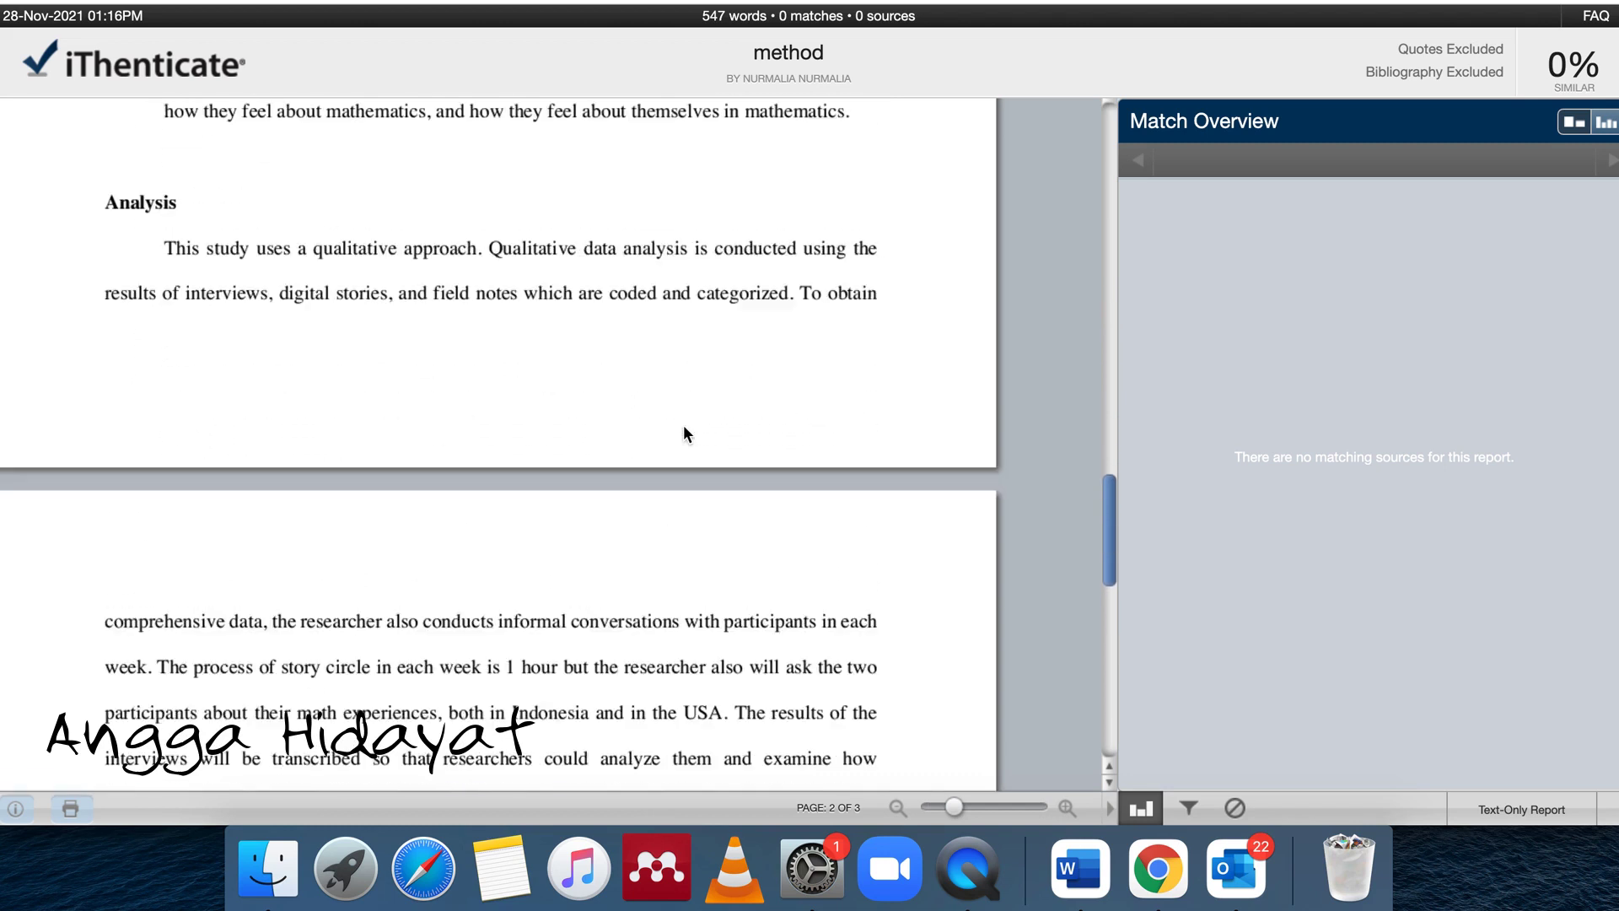
scroll(684, 428, "up", 20)
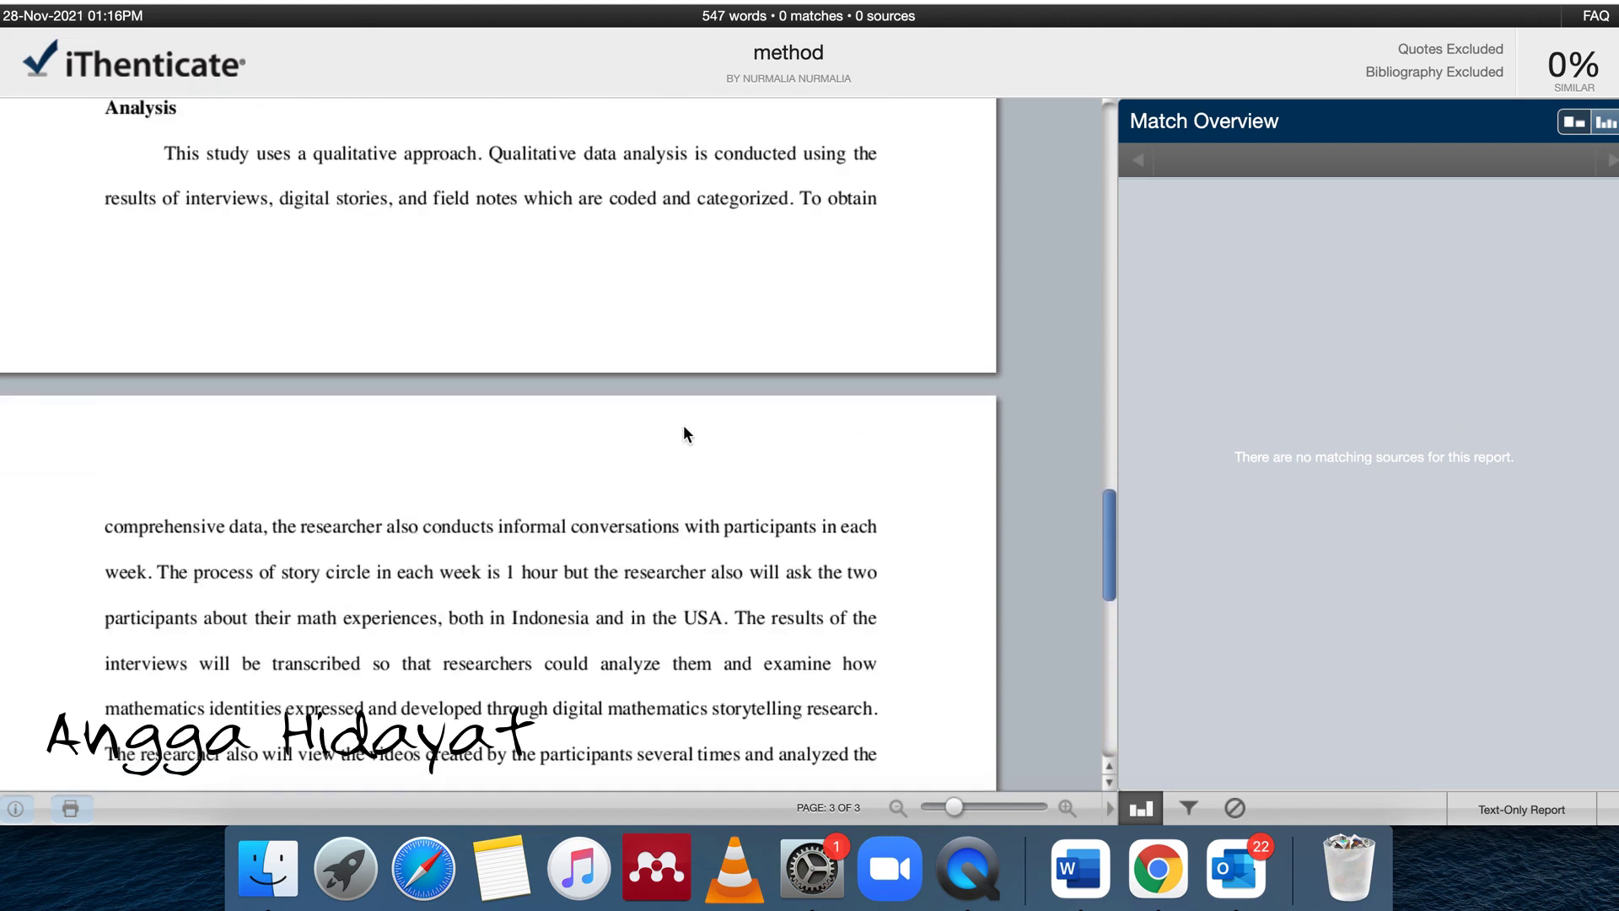
scroll(683, 429, "up", 1)
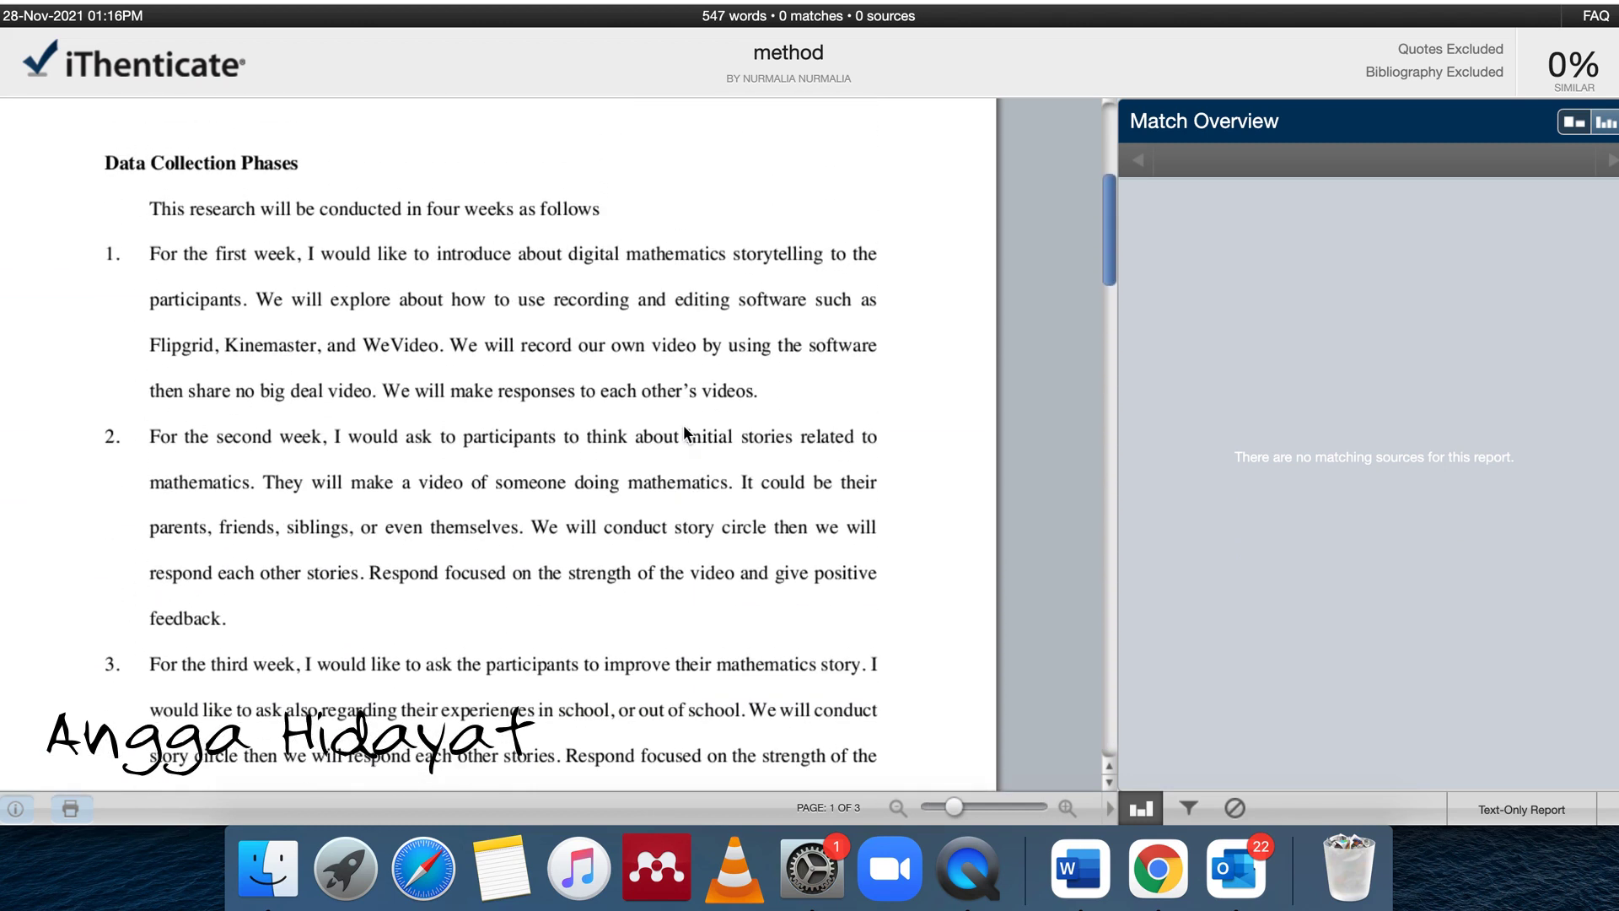